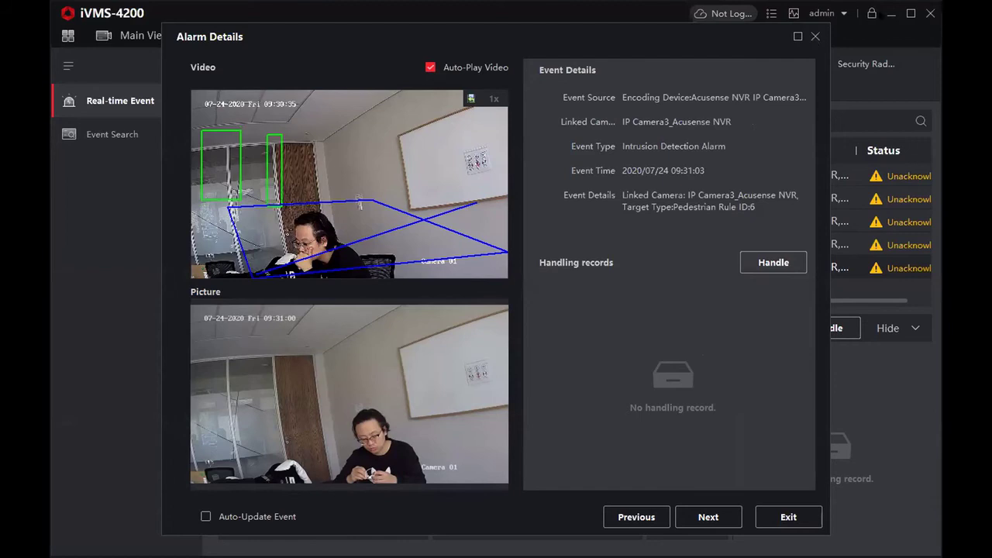
Close iVMS-4200's Alarm Details window for the IP Camera3 intrusion event
click(815, 38)
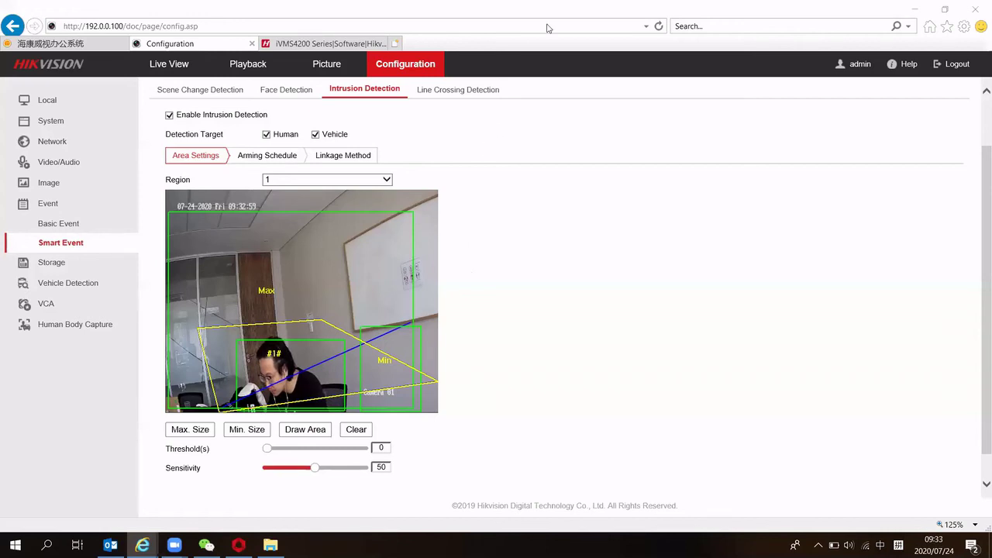
Read the recorder's model (NXI, I4, 16P, 4S parts), then view D3 'Camera 01' at 192.168.254.2 online
scroll(384, 168, up, 1)
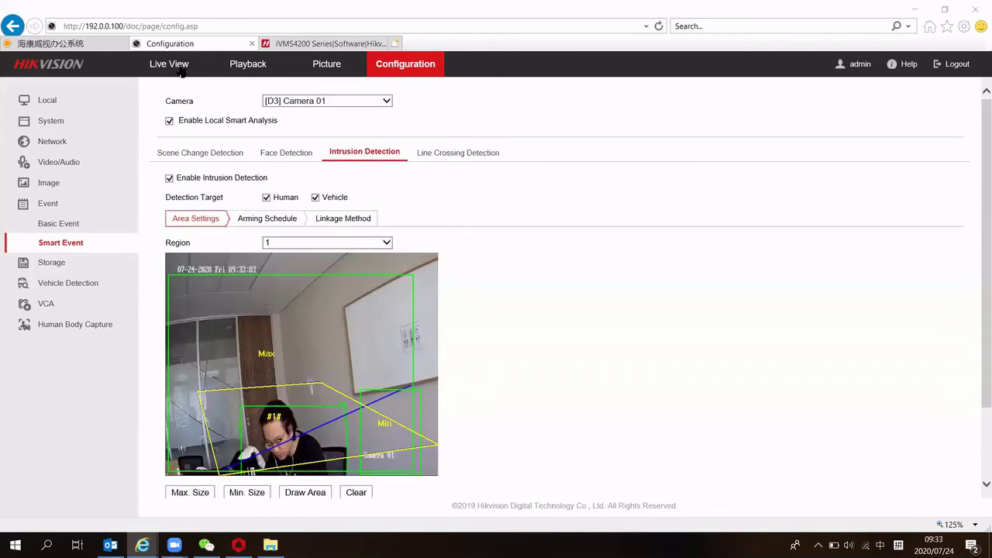
click(60, 126)
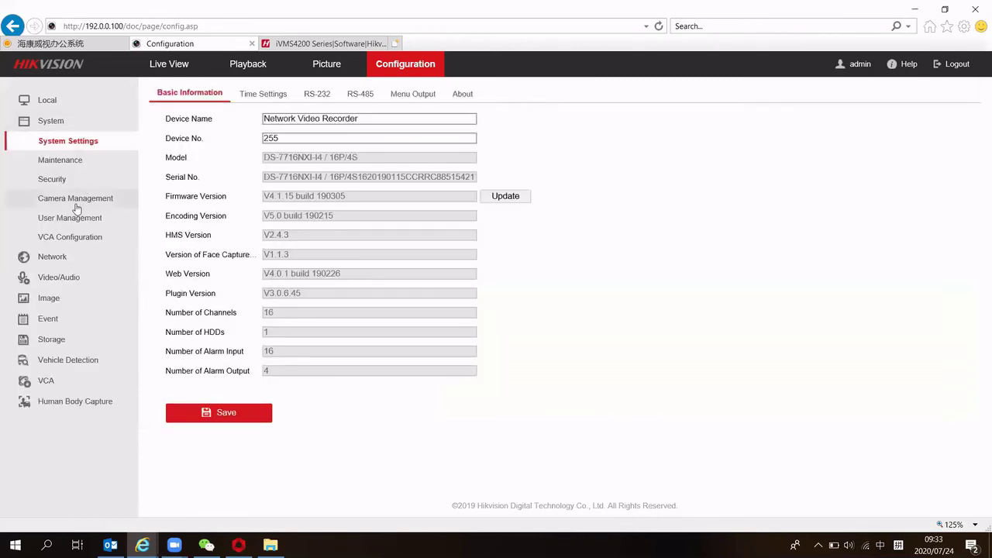
click(76, 203)
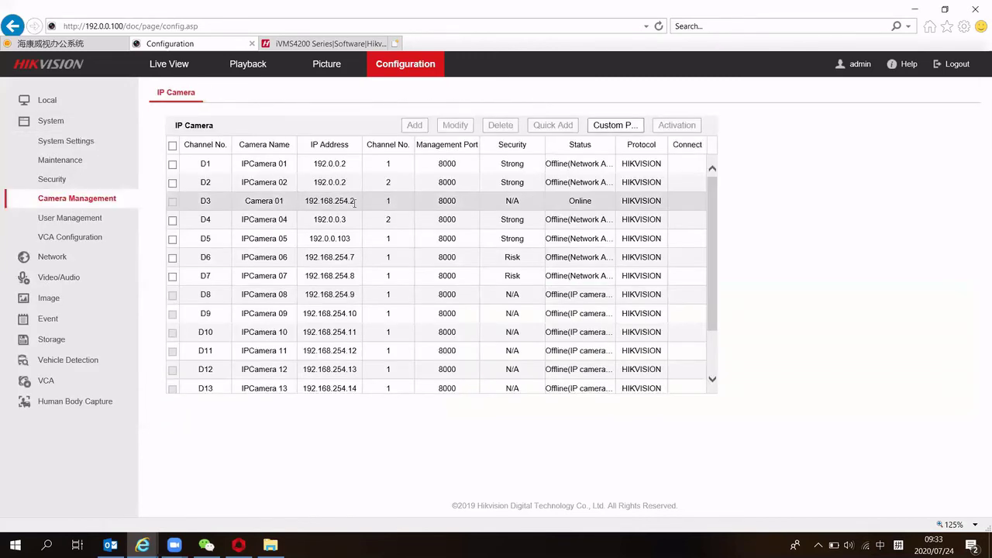
click(78, 141)
drag(372, 161, 253, 162)
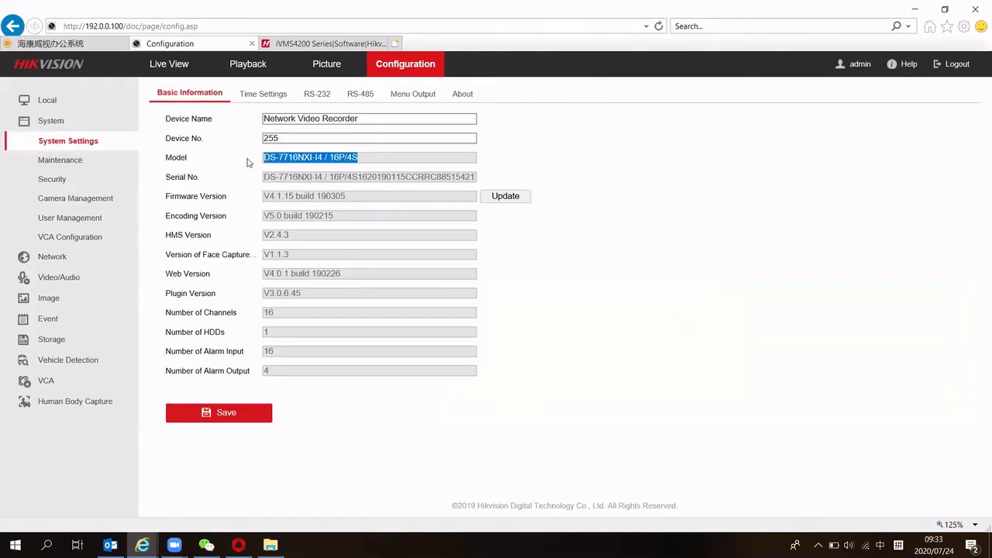
click(313, 161)
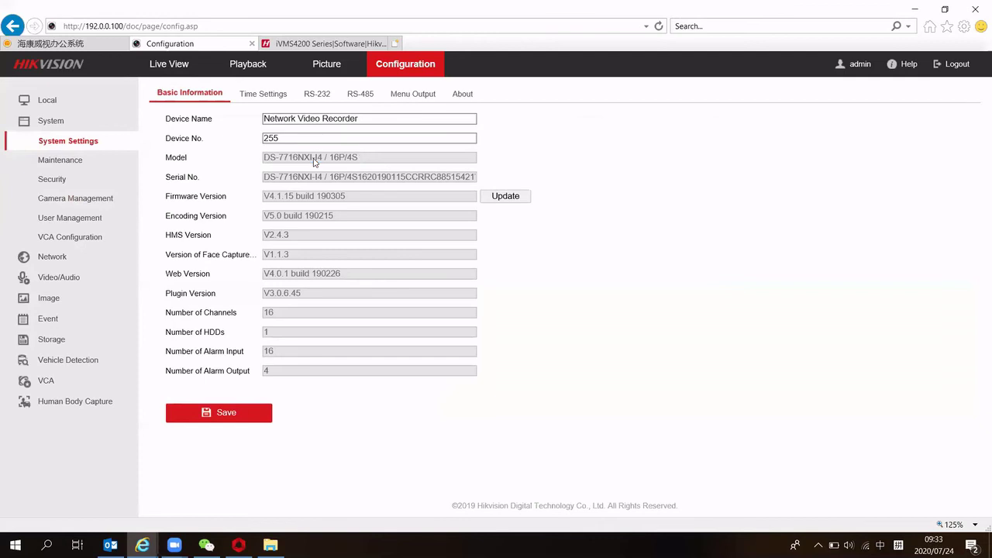
drag(298, 161, 313, 162)
drag(315, 161, 320, 160)
drag(346, 162, 332, 161)
double_click(351, 159)
click(108, 197)
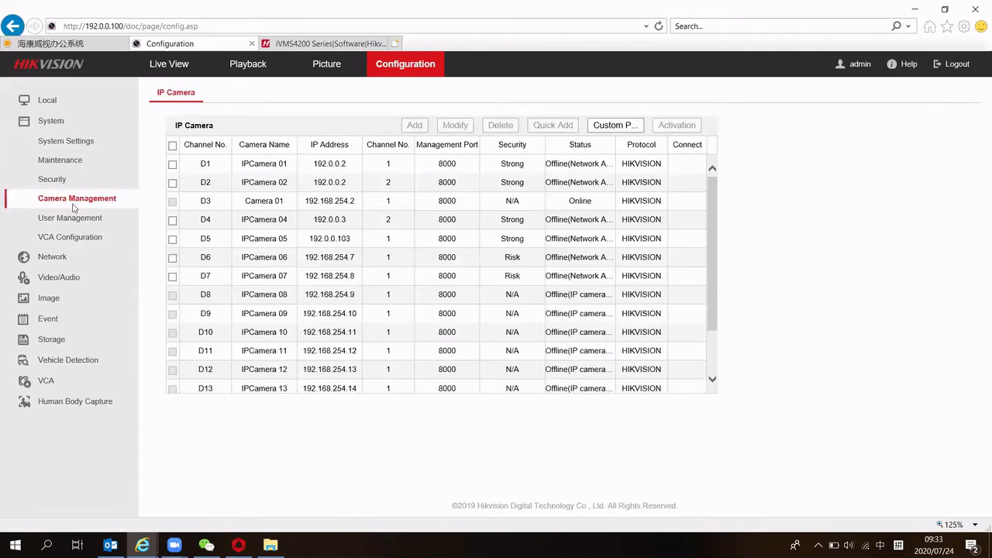
drag(362, 203, 191, 205)
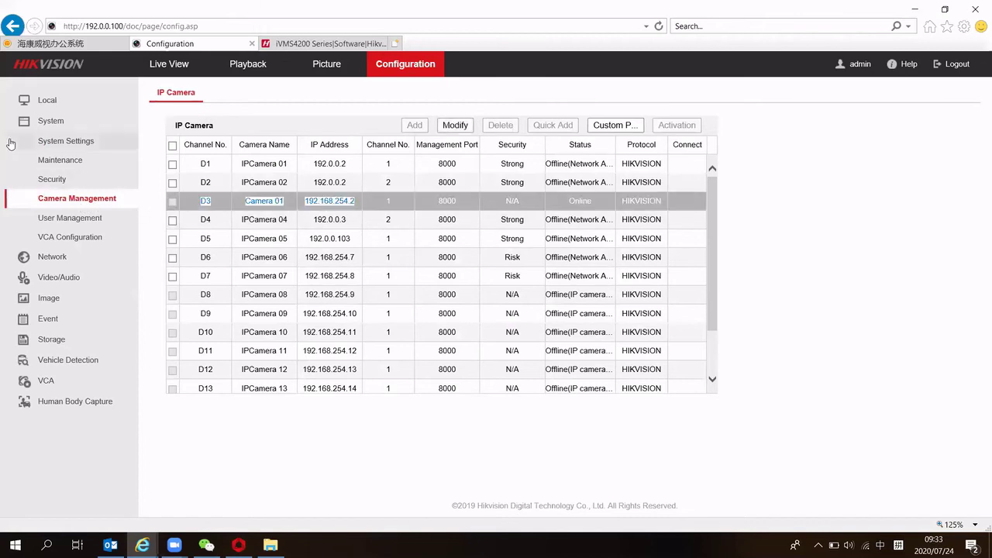
click(159, 67)
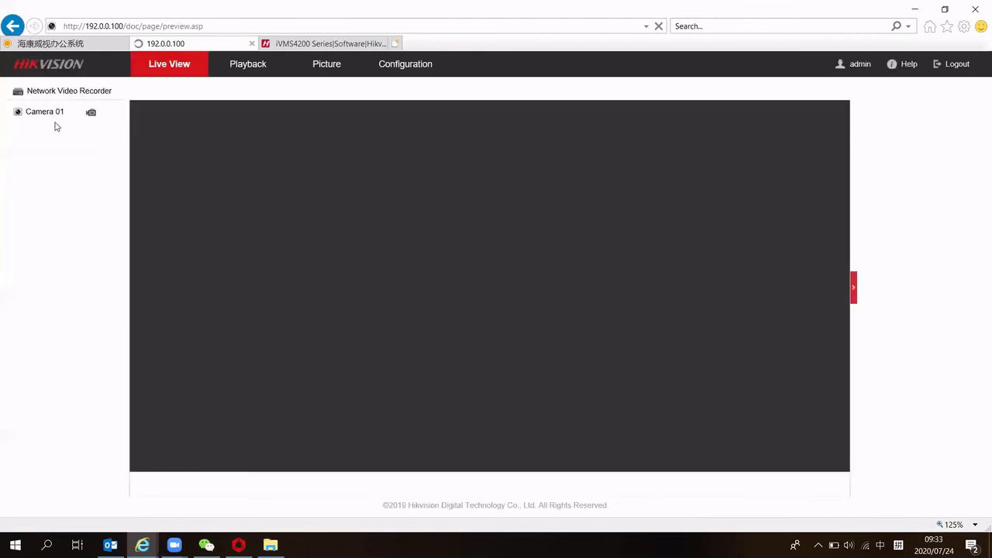
double_click(49, 113)
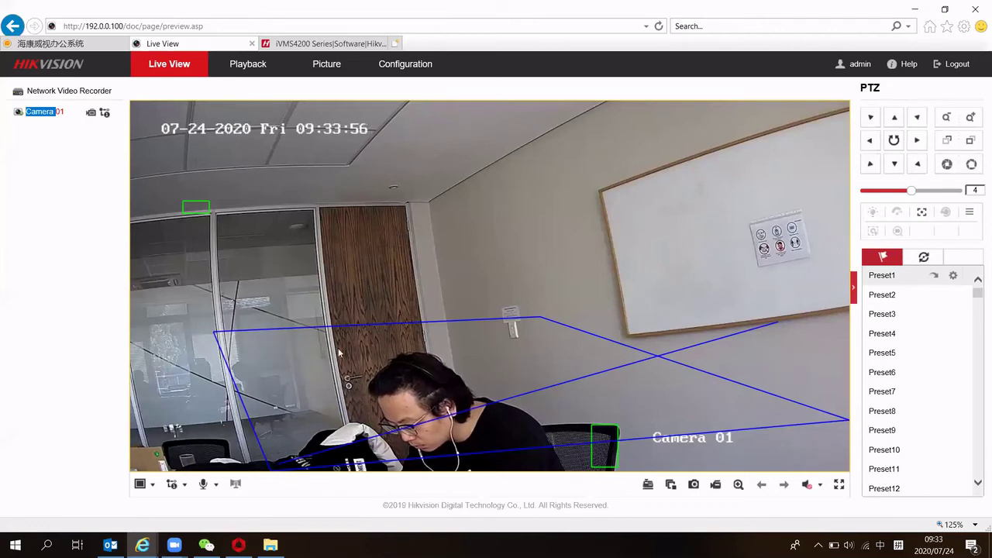
click(410, 67)
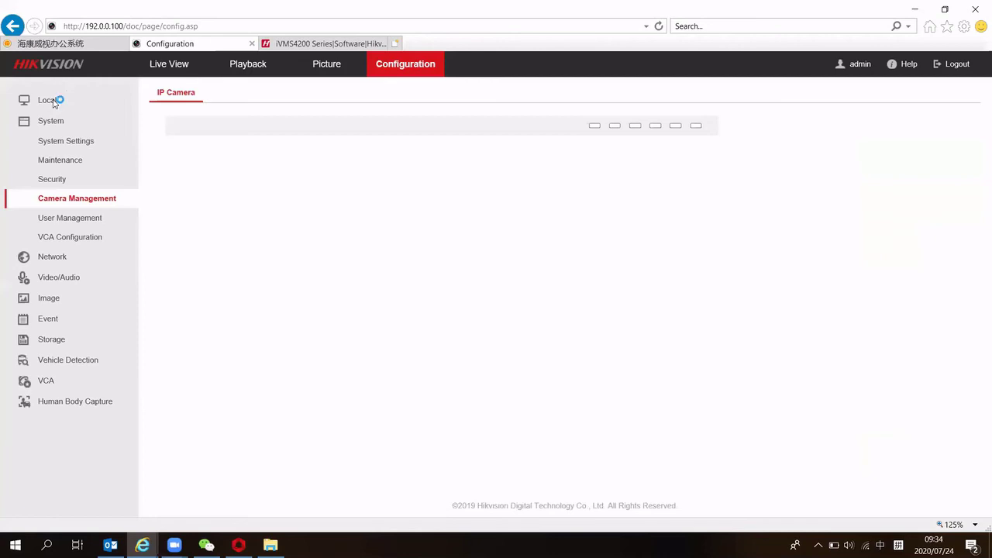
Browse the Local, Basic Event, Smart Event and System Settings pages, rechecking the model value
click(55, 100)
drag(354, 190, 312, 190)
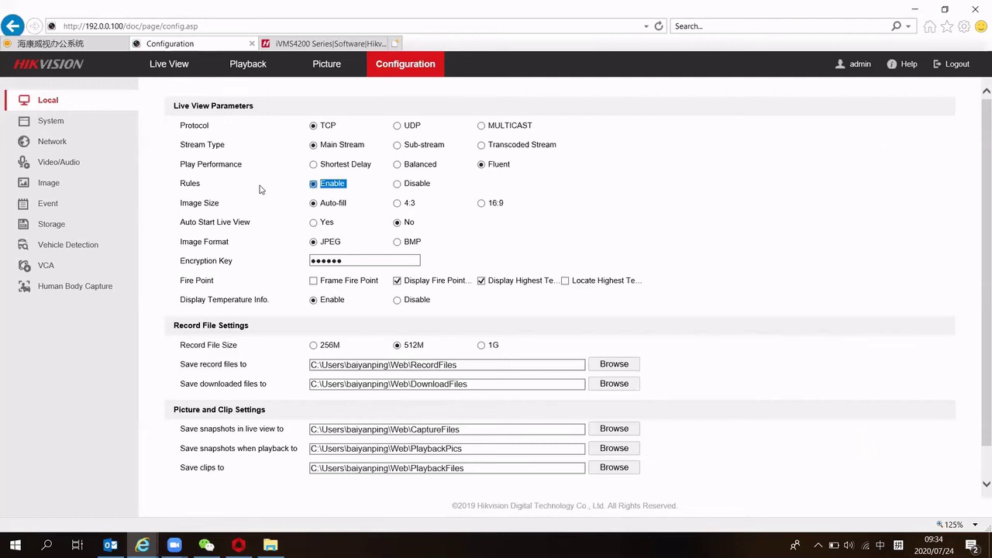
click(59, 206)
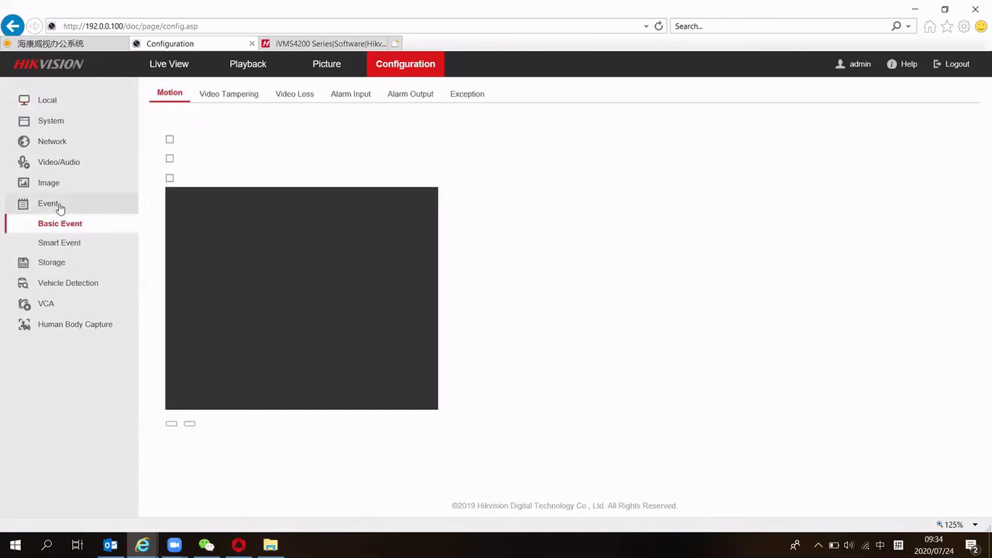
click(65, 246)
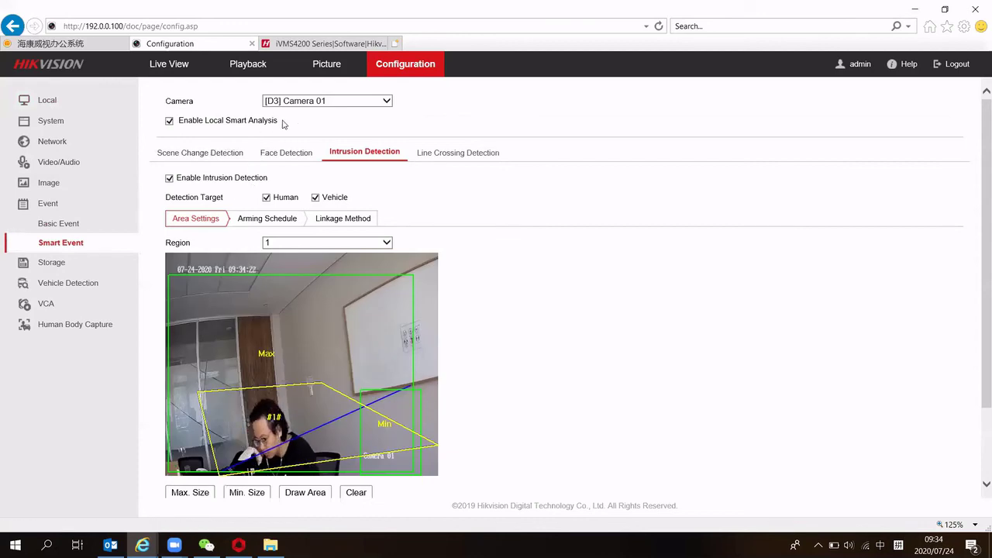
drag(285, 124, 178, 123)
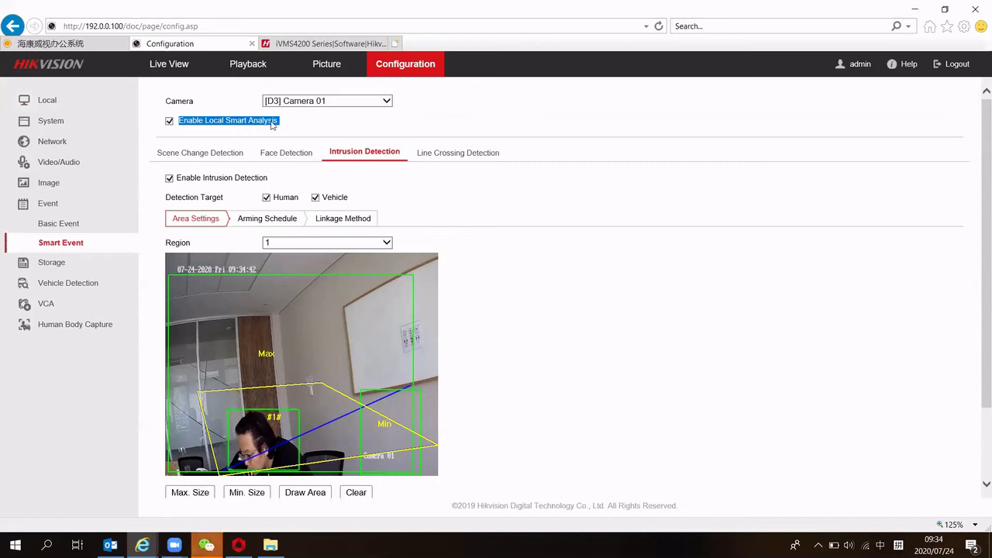
click(77, 122)
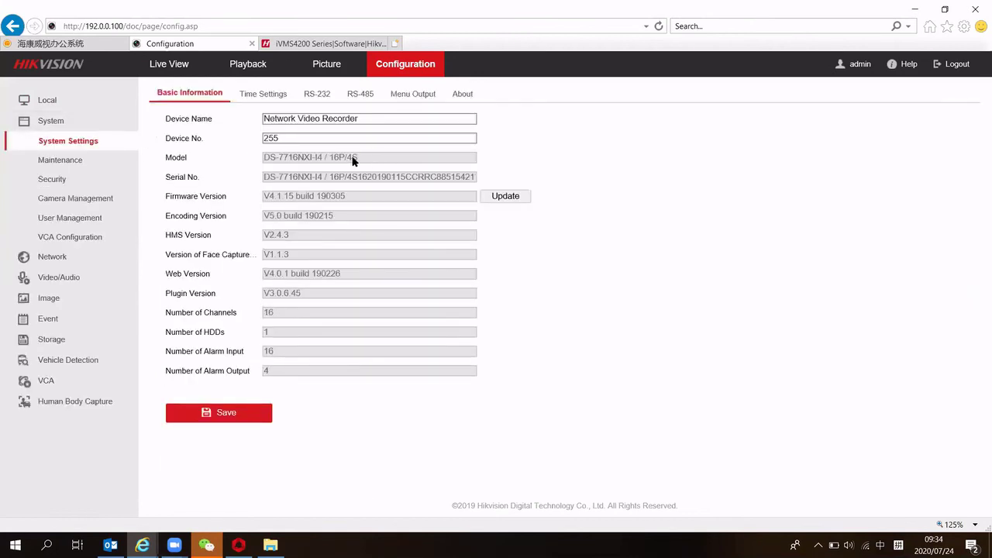
drag(353, 159, 350, 160)
Cycle through the scene change, face and line crossing Smart Event tabs, ending on Intrusion Detection
click(55, 322)
click(81, 242)
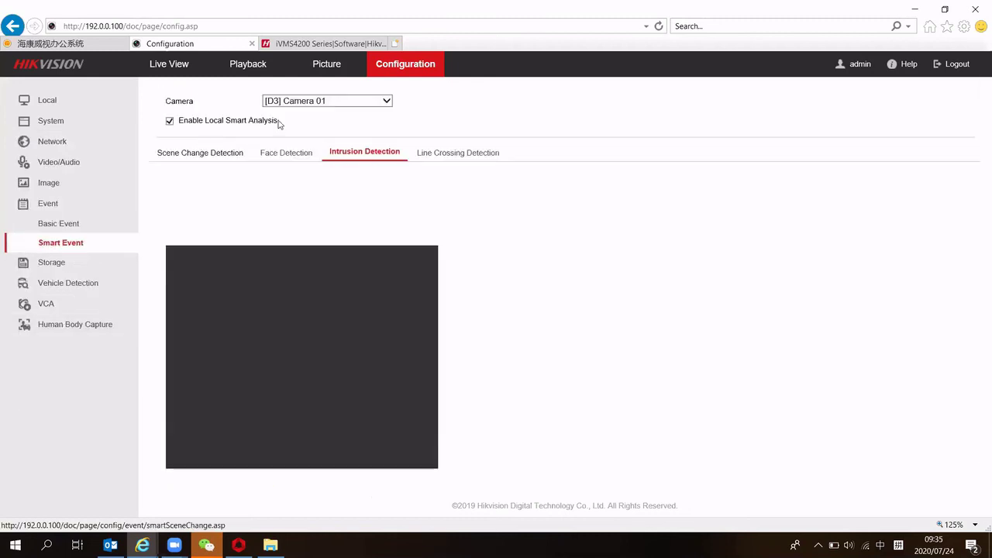
drag(275, 122, 178, 122)
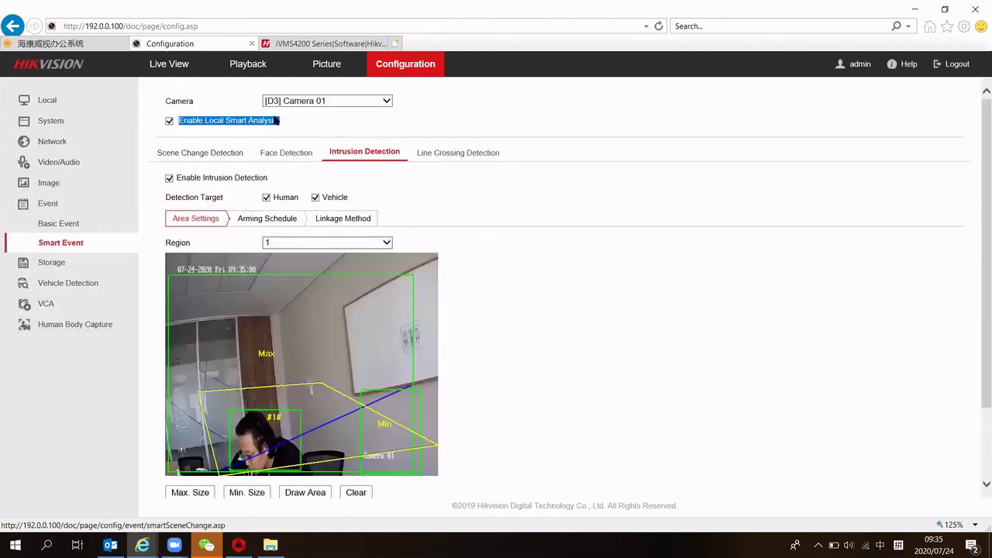
click(232, 107)
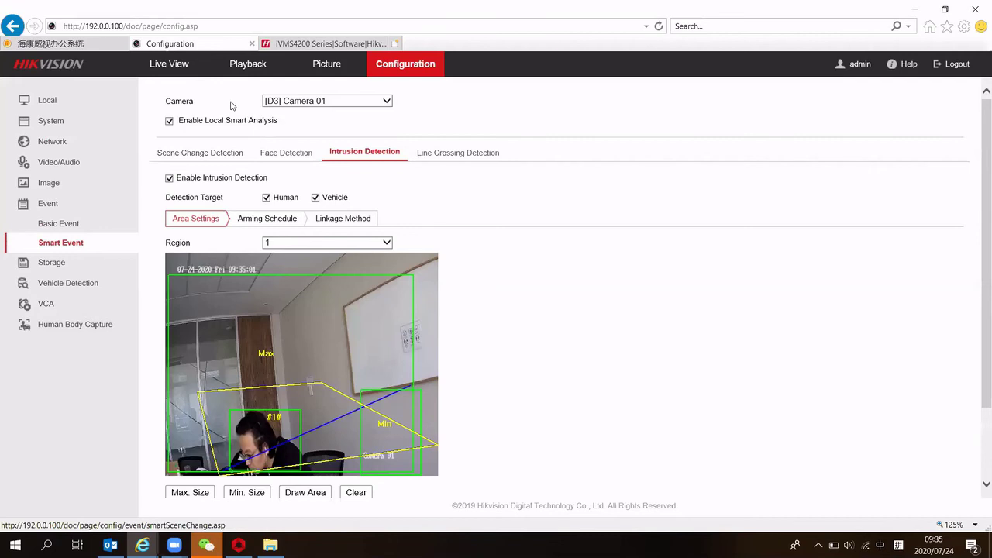
click(218, 158)
click(302, 153)
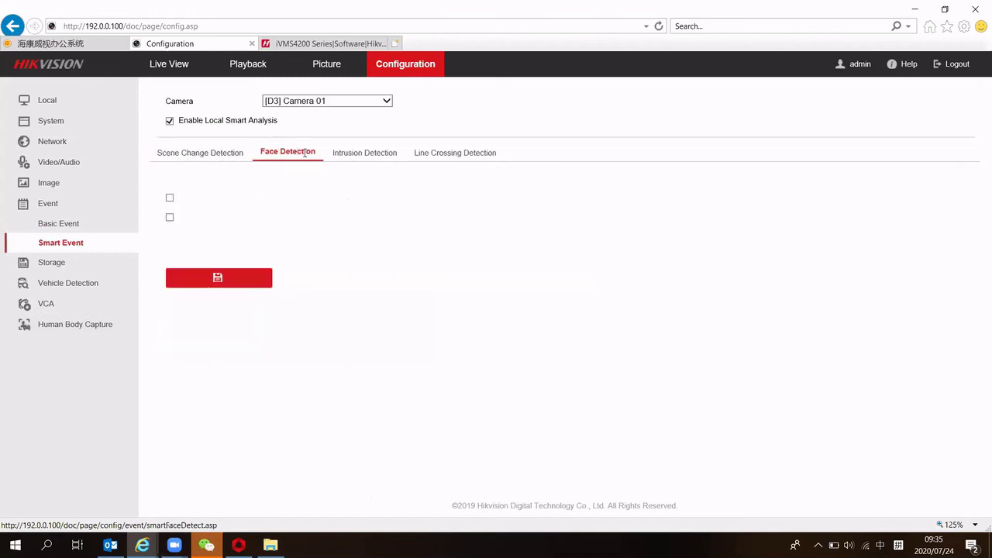
click(368, 154)
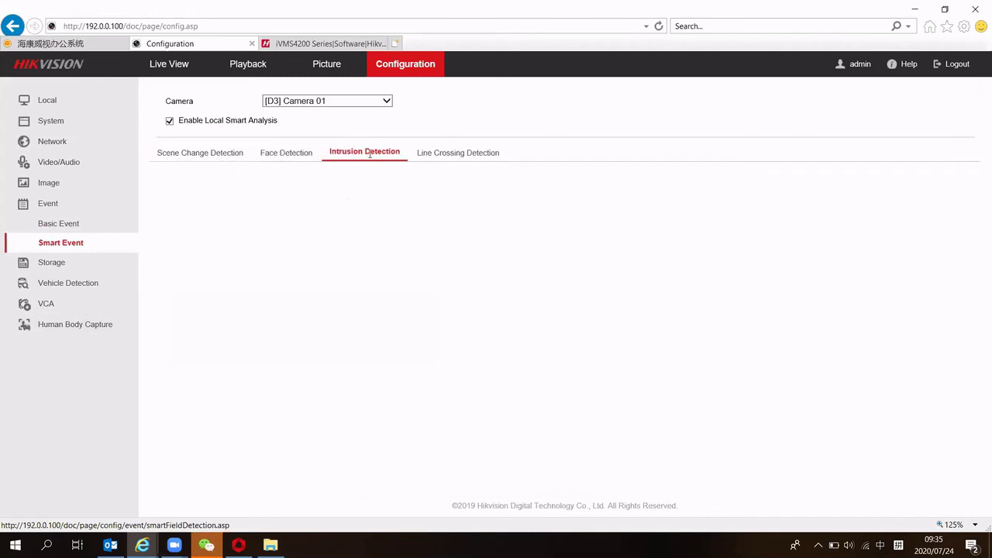
click(454, 157)
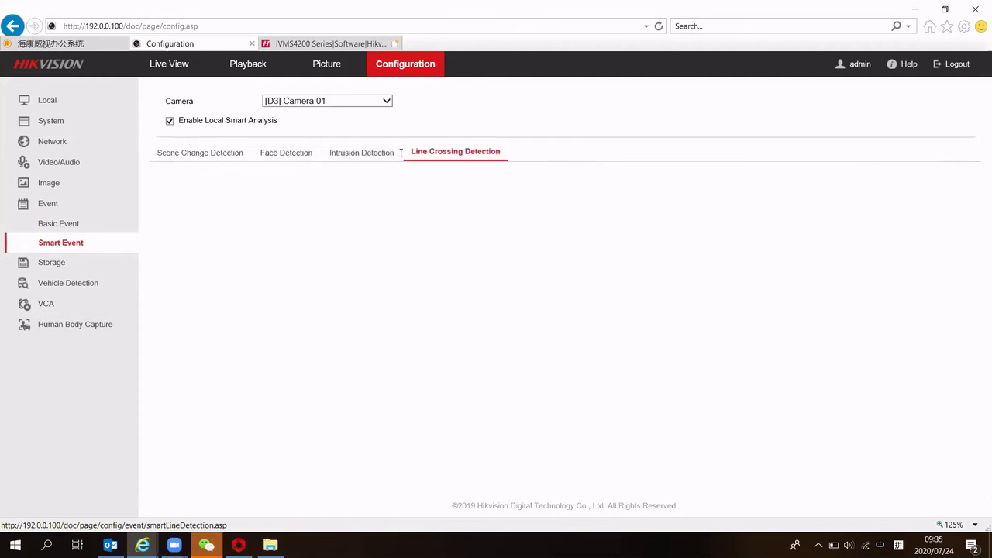
click(356, 155)
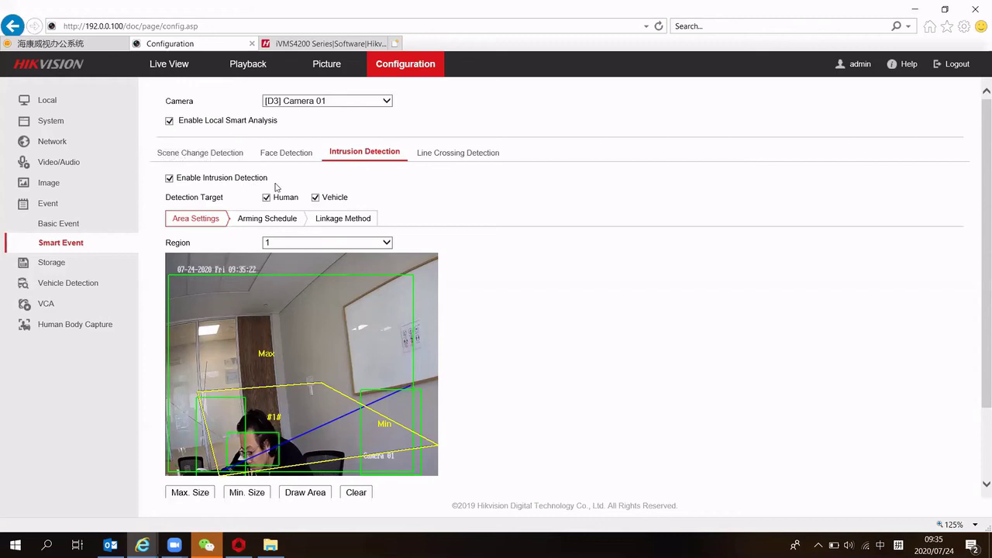
Nudge region 1's left corner down-left and top corner up-left, then save the area
triple_click(208, 203)
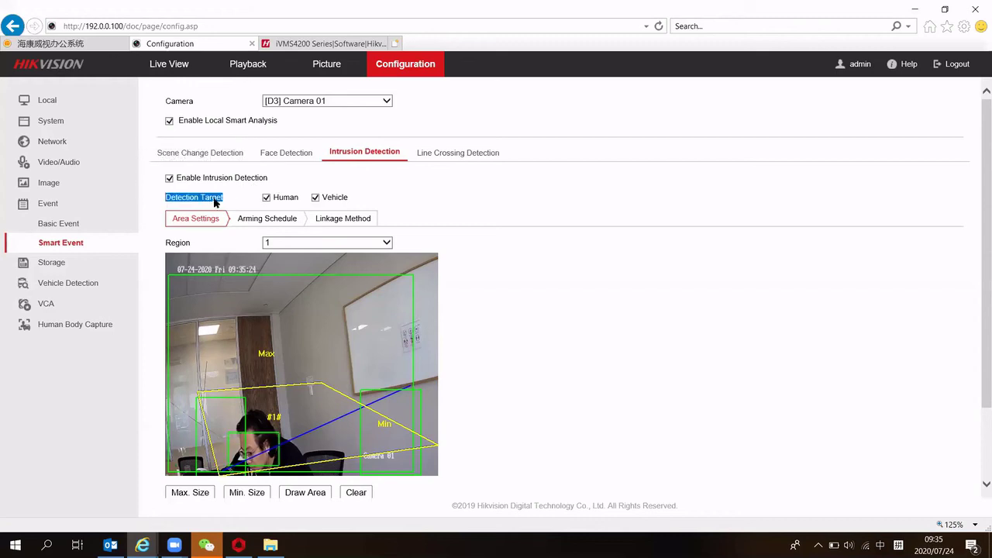
scroll(267, 187, down, 2)
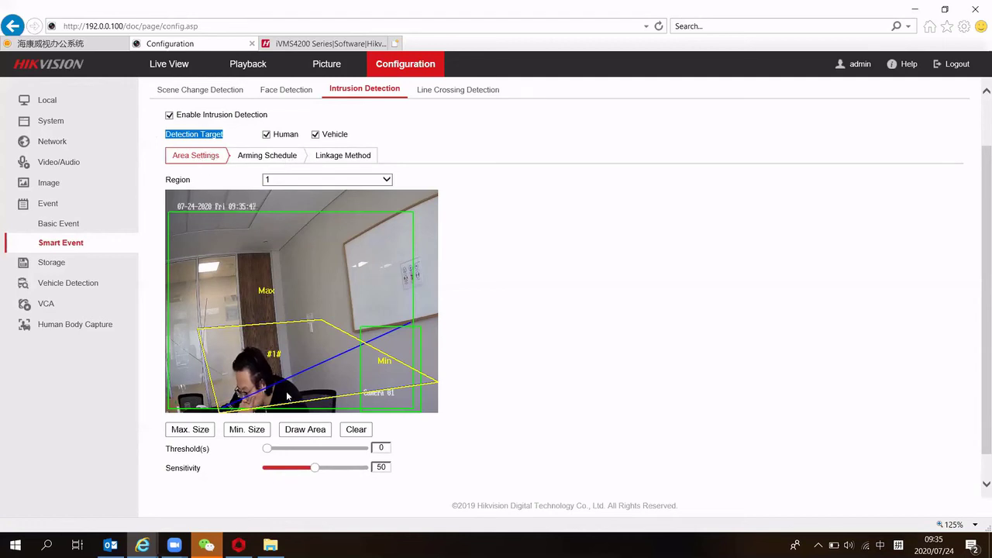
click(307, 431)
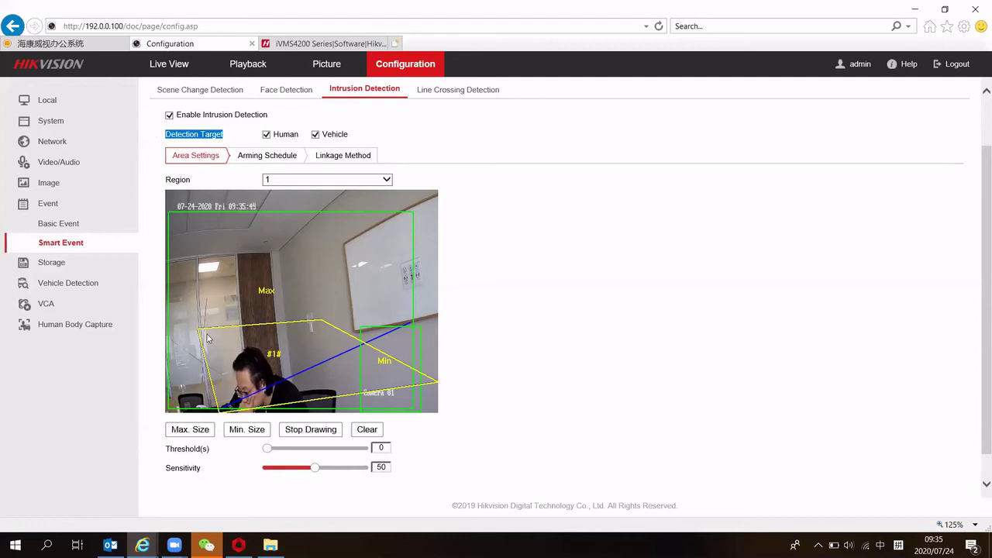
drag(204, 324, 203, 327)
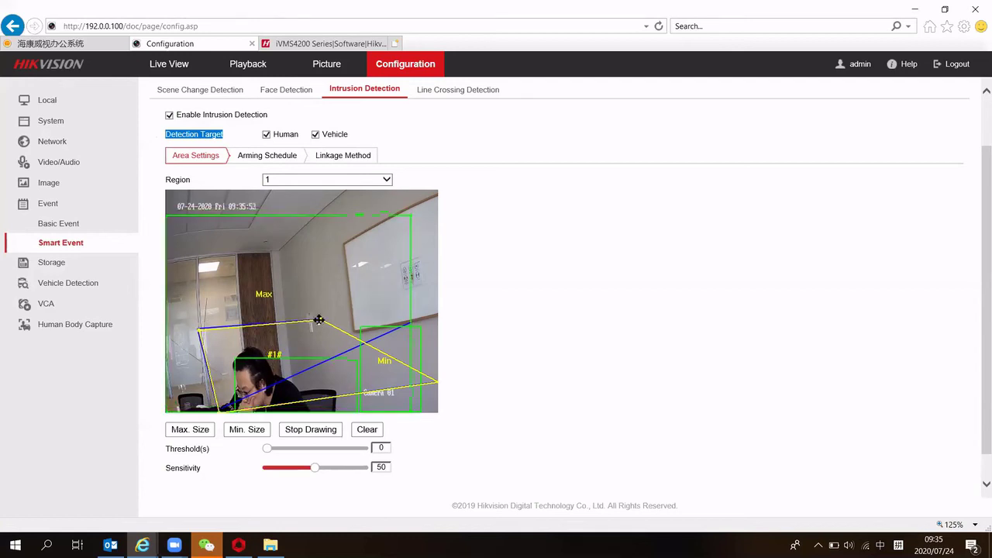
drag(322, 322, 320, 316)
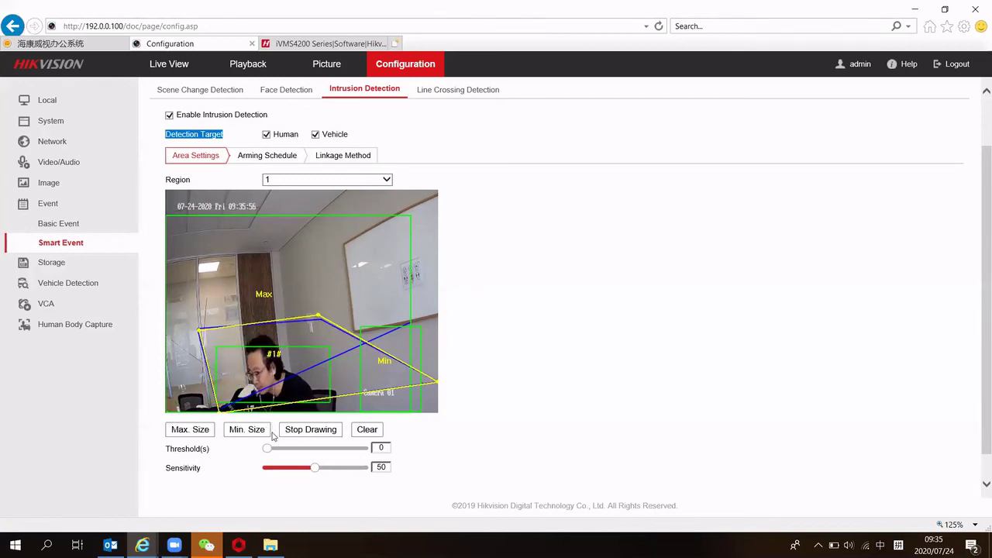
scroll(256, 453, down, 1)
click(242, 480)
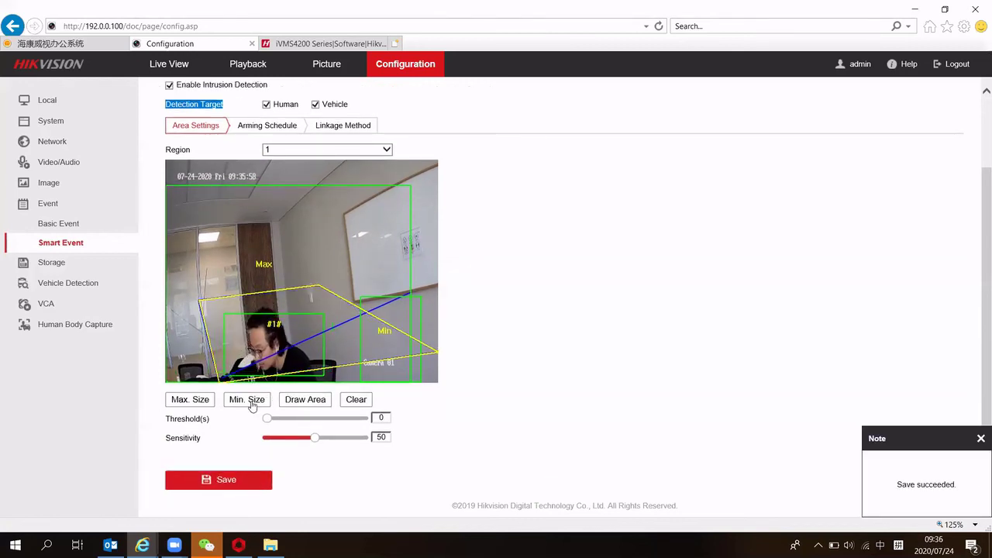
Redraw the minimum target size as a small box at lower right and save
scroll(254, 401, up, 2)
scroll(248, 463, down, 2)
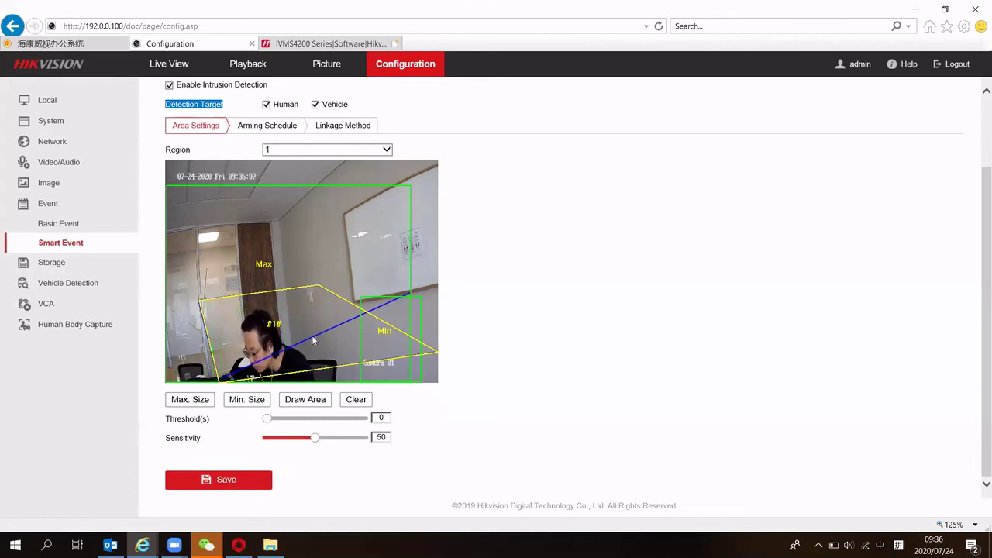
click(241, 404)
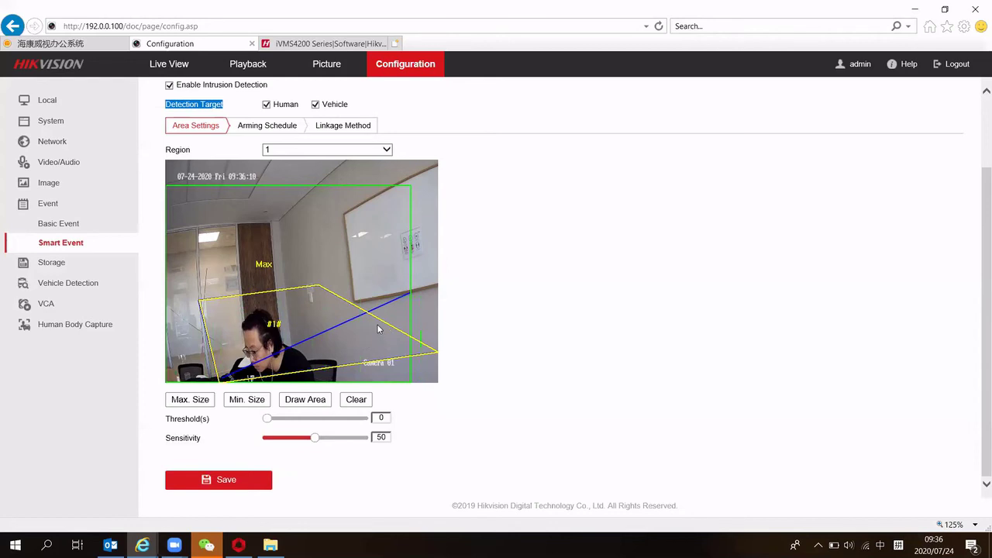
drag(370, 323, 417, 383)
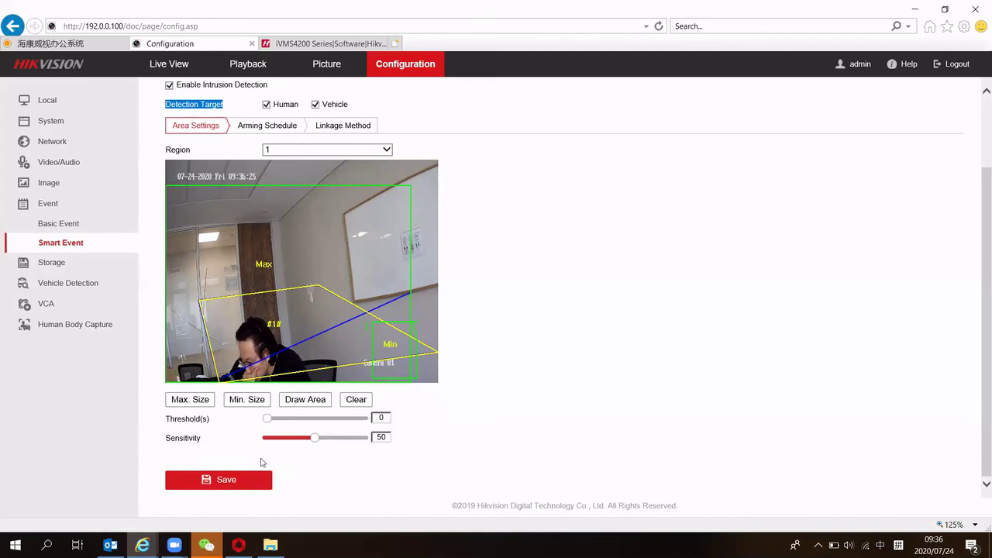
click(218, 480)
Redraw the maximum target size as a large box over the preview and save
click(190, 400)
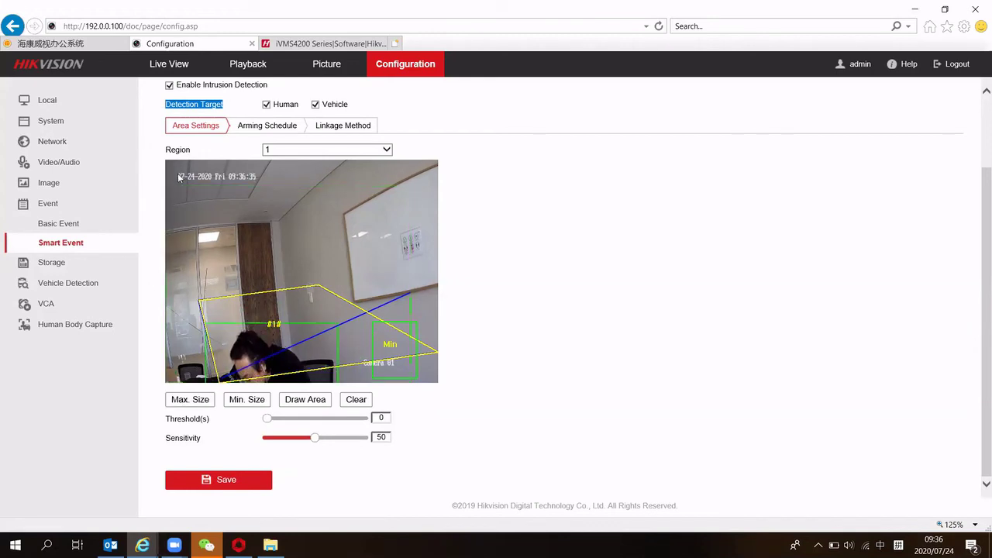
drag(178, 178, 423, 382)
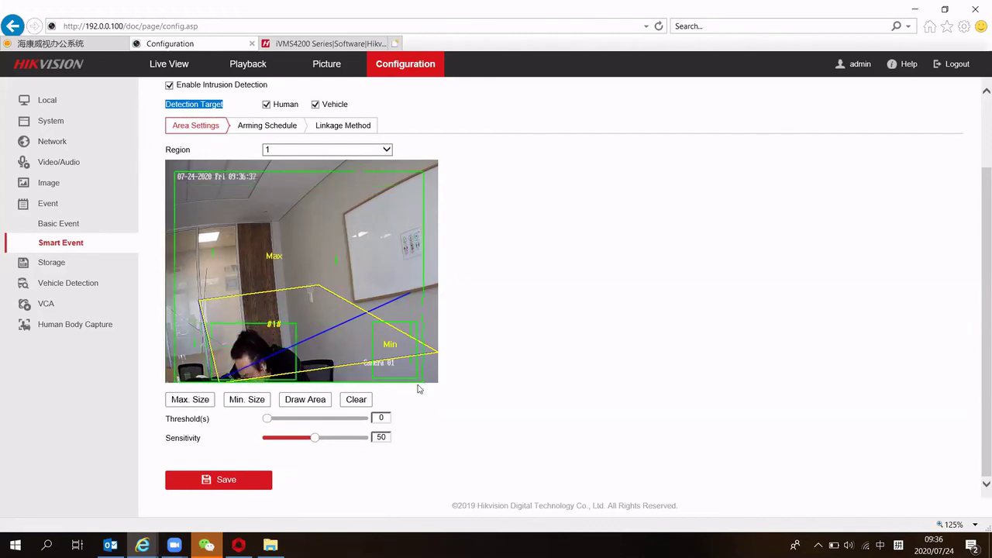
click(230, 476)
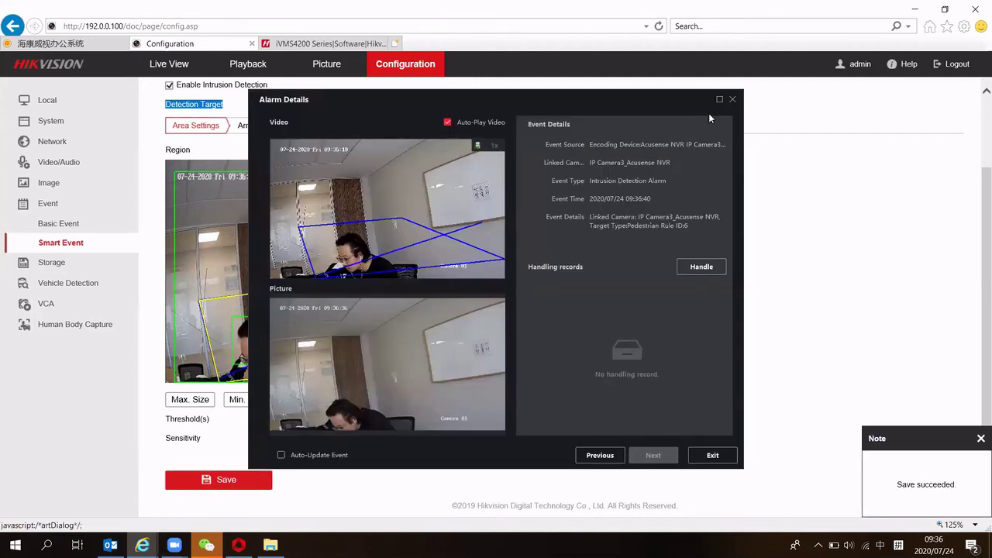
Exit the Alarm Details popup and note the intrusion region's Sensitivity 50 setting
click(732, 100)
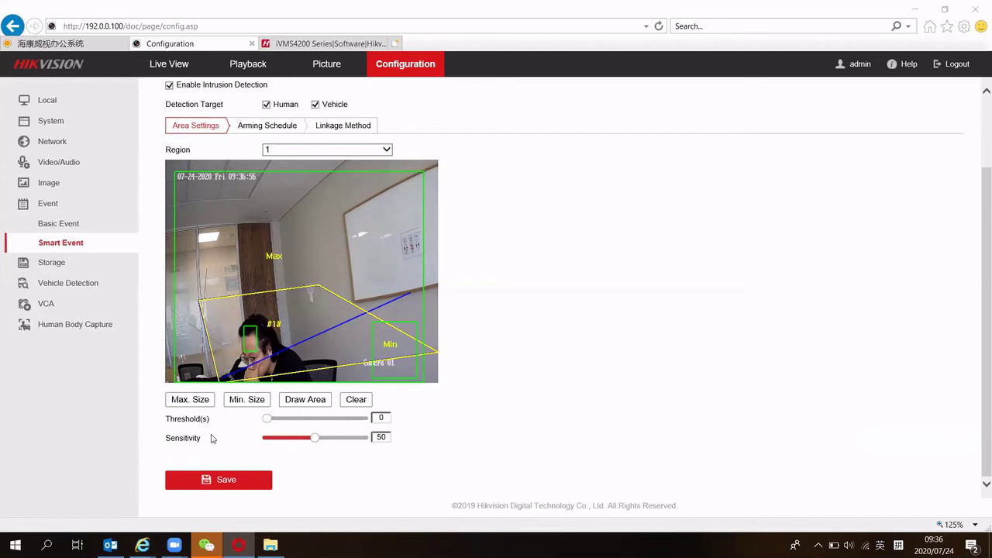
drag(139, 440, 271, 455)
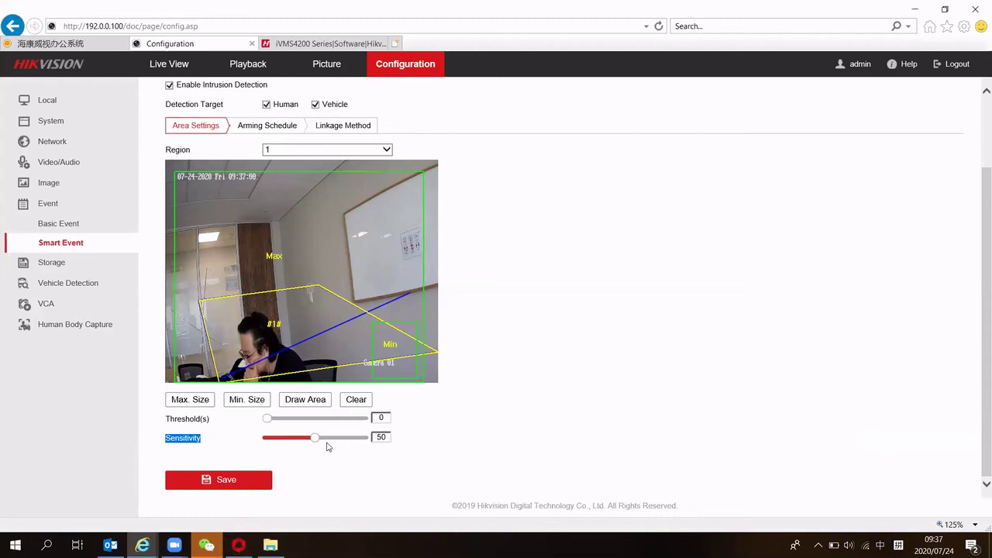
Check the intrusion arming schedule, confirming Monday covers 00:00–24:00, and dismiss the alarm popup
scroll(283, 225, up, 1)
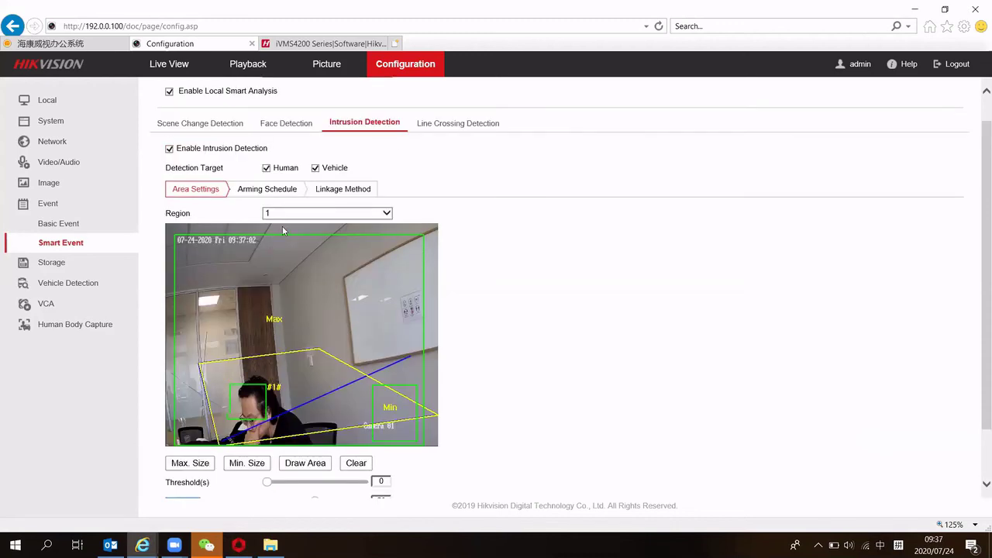
click(273, 191)
click(298, 251)
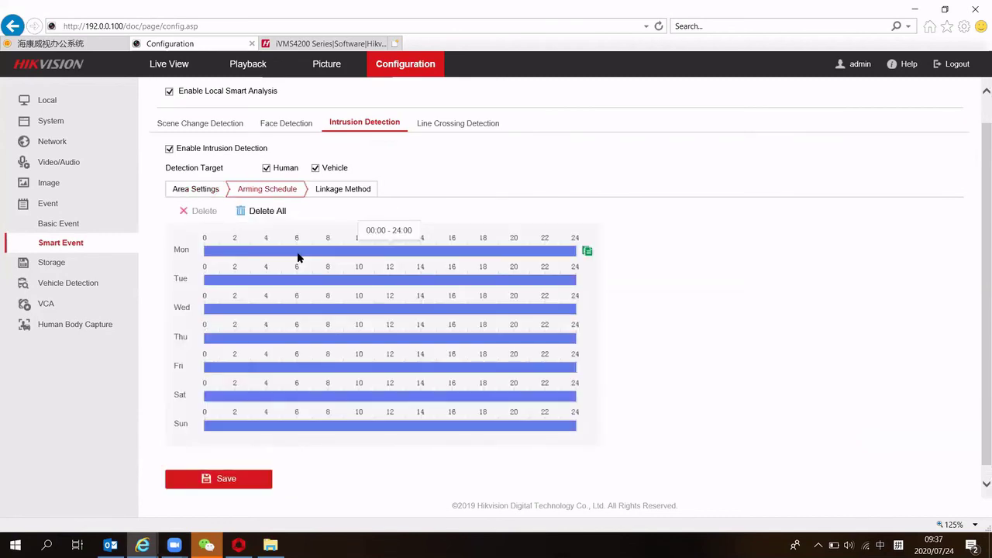
scroll(296, 257, down, 1)
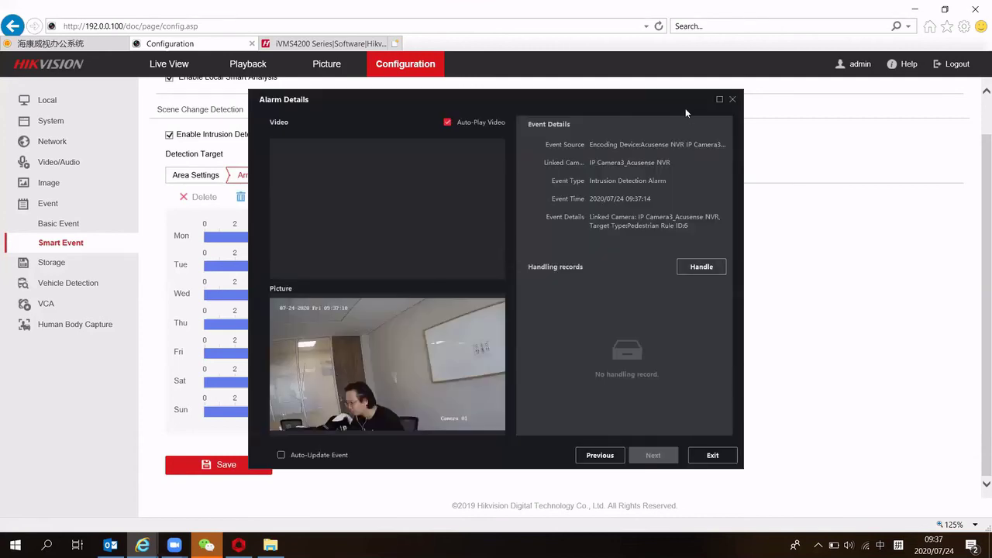
click(732, 100)
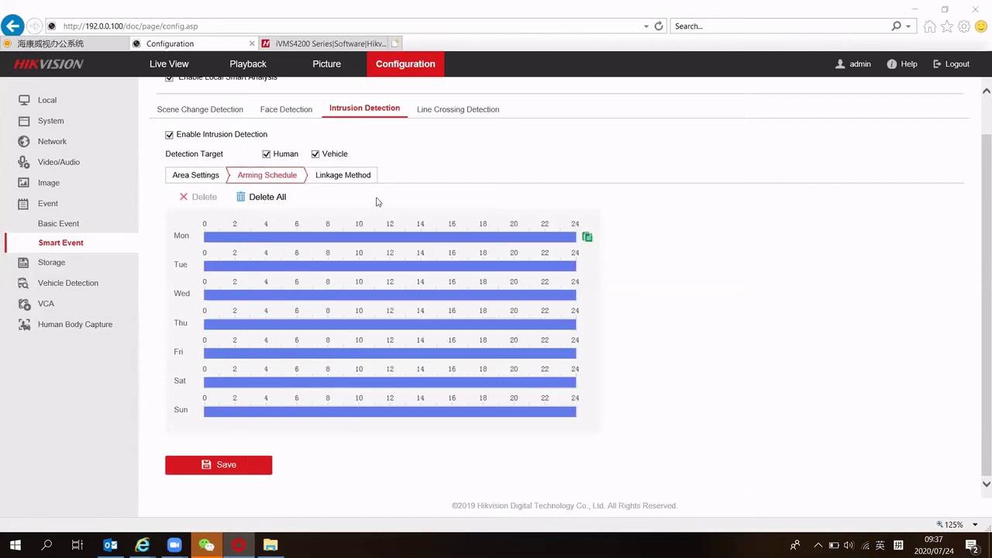
click(343, 176)
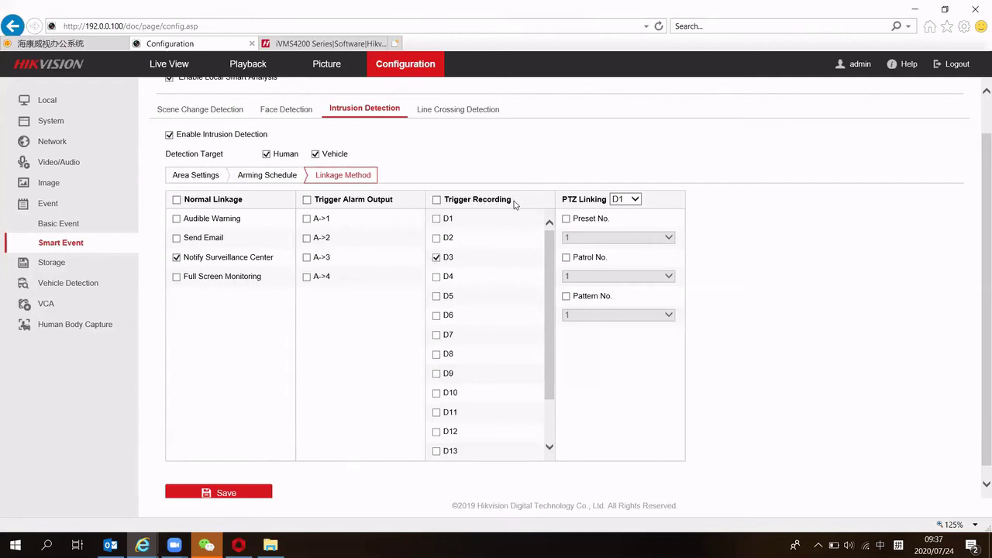
Review the Trigger Recording, Trigger Alarm Output, PTZ Linking and Notify Surveillance Center linkage options
drag(513, 203, 461, 207)
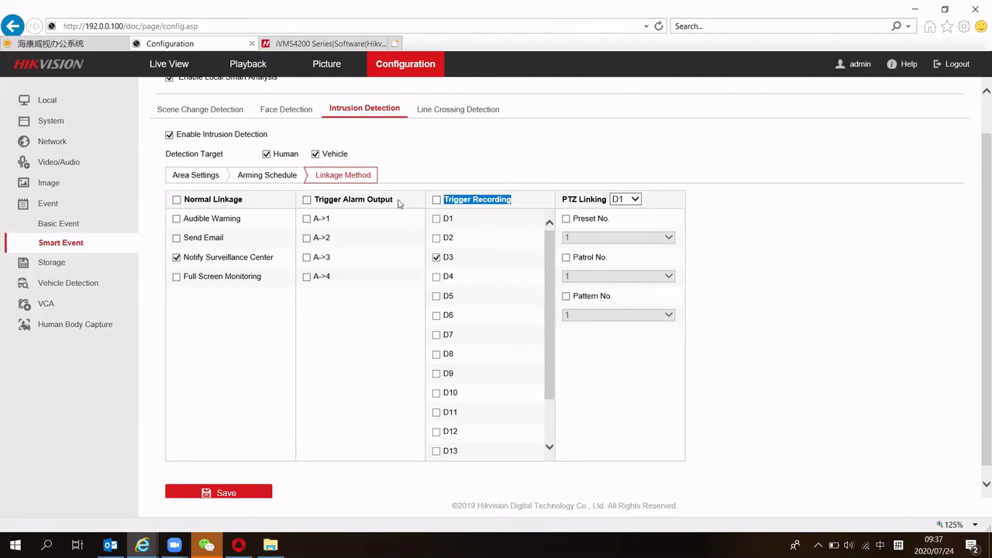
drag(399, 203, 315, 203)
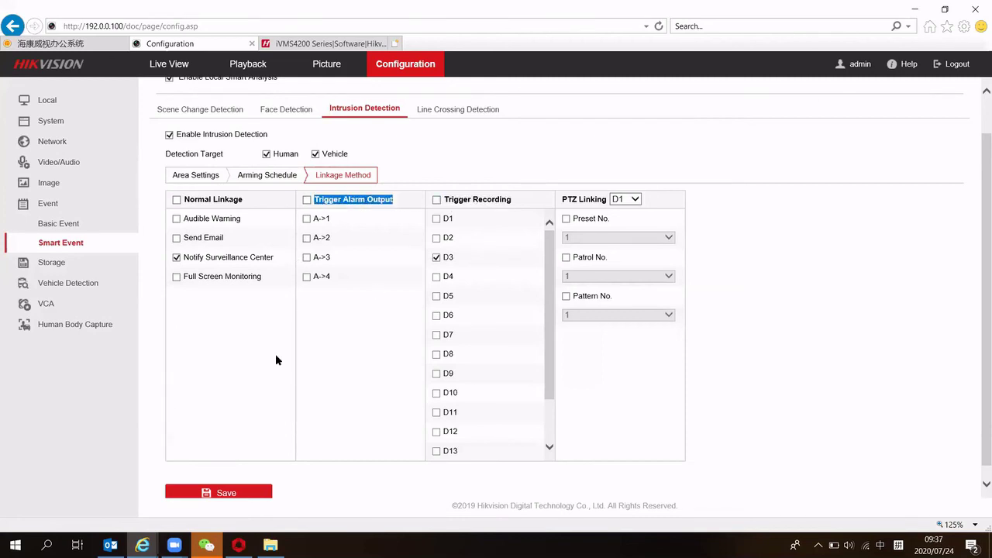
drag(578, 205, 559, 200)
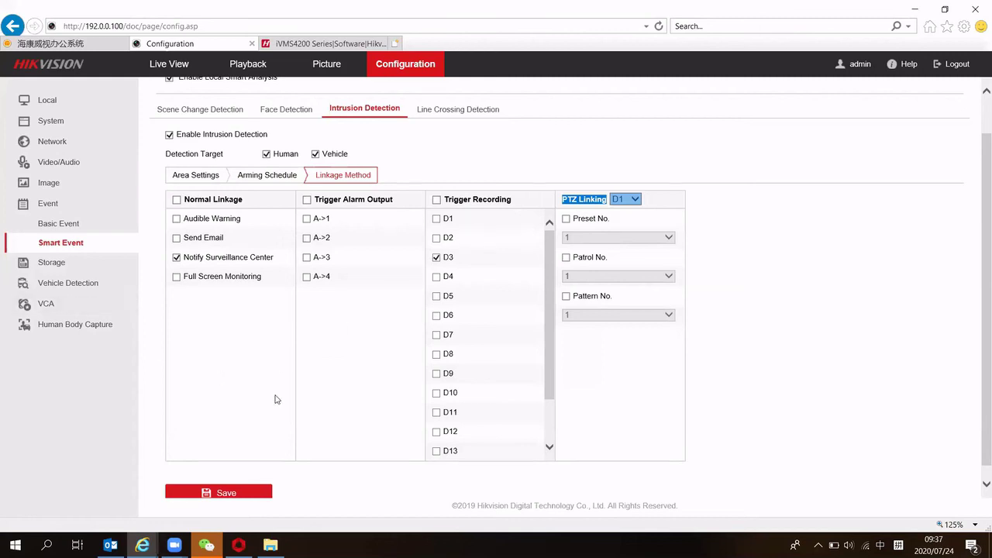
drag(277, 264, 194, 266)
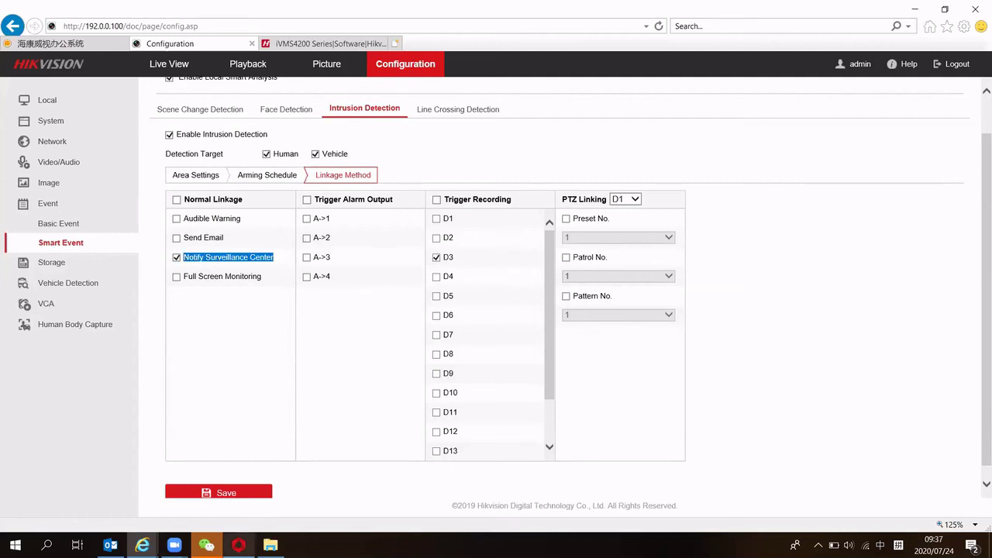
click(238, 544)
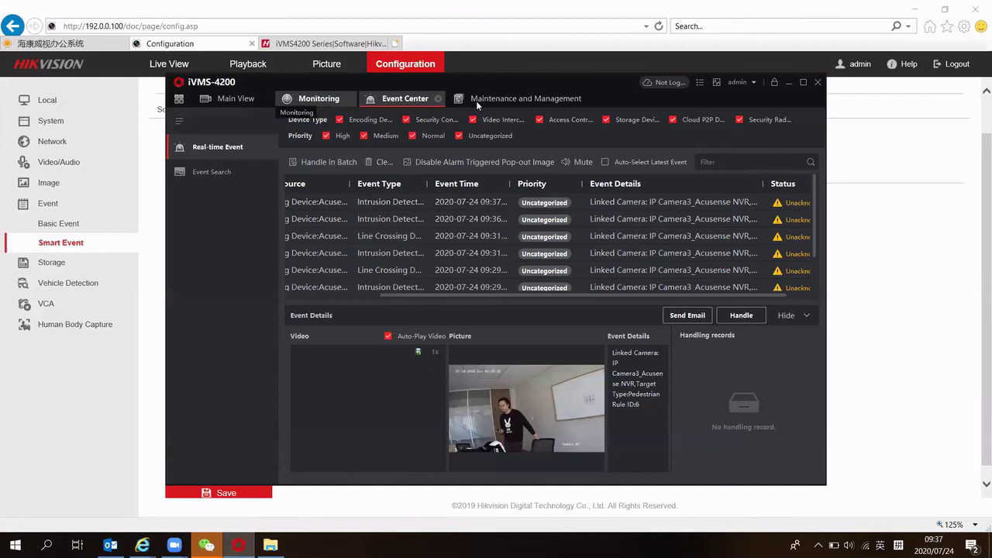
Check the NVR in iVMS-4200 Device Management and the real-time Event Center list, then minimize
click(231, 101)
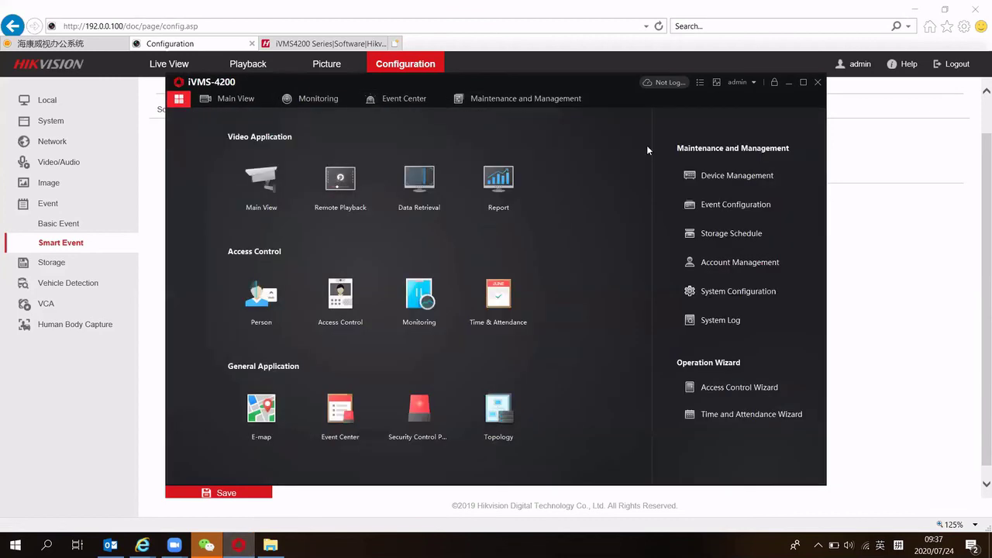
click(739, 171)
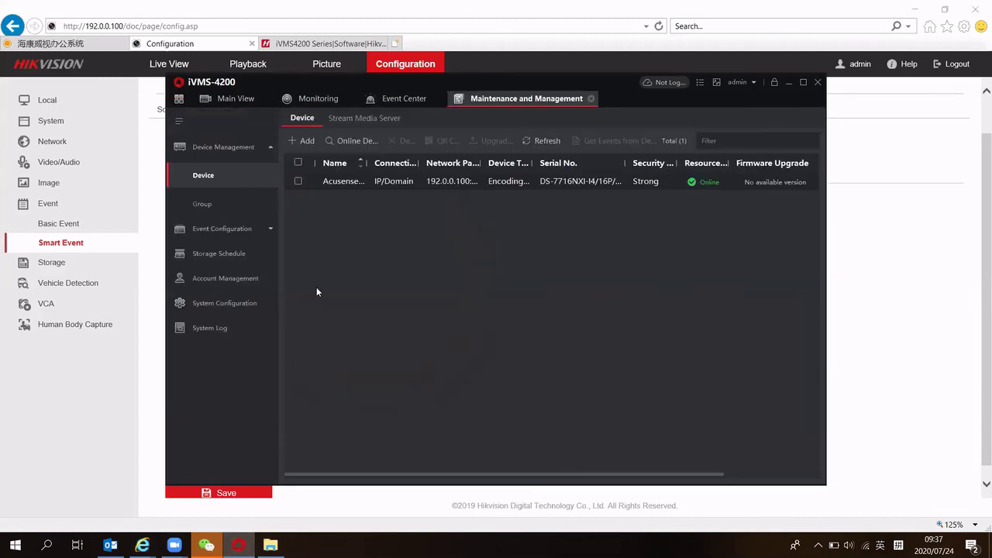
click(397, 99)
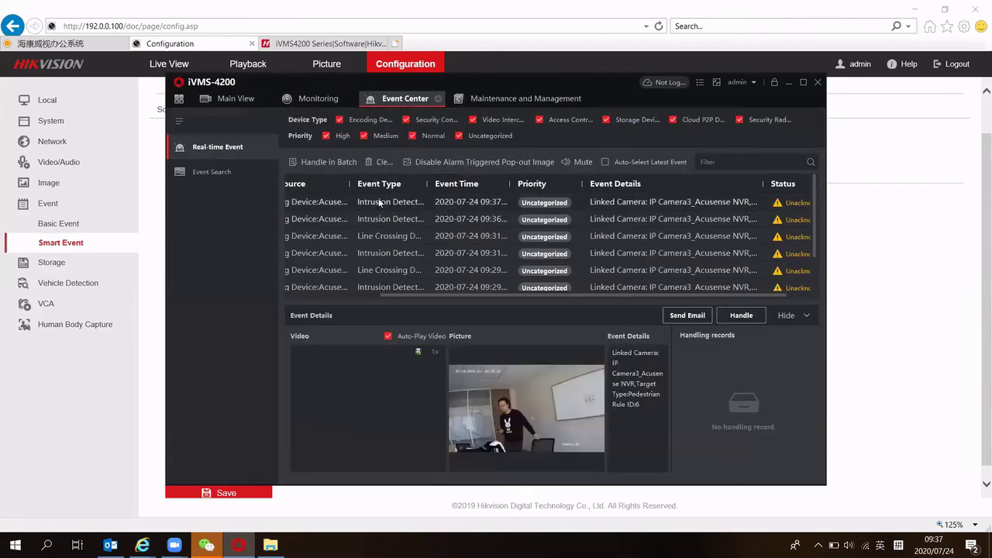
click(788, 83)
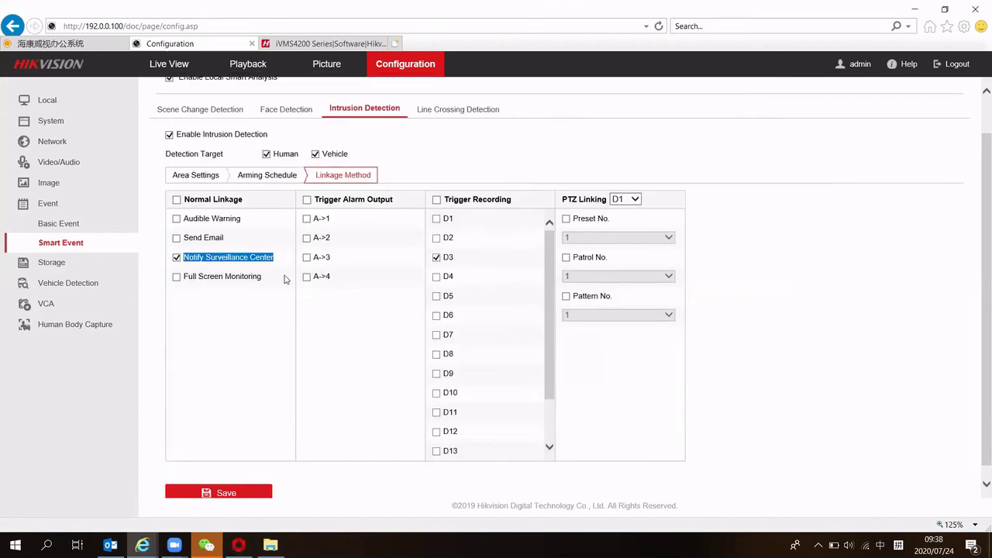
Open Line Crossing Detection and review its enable and Detection Target settings
scroll(281, 281, up, 1)
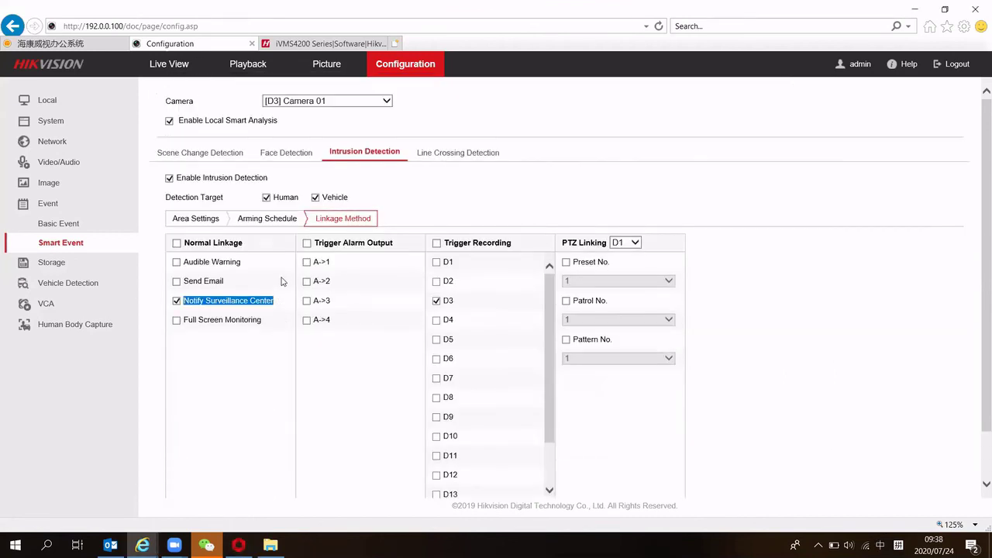
click(456, 154)
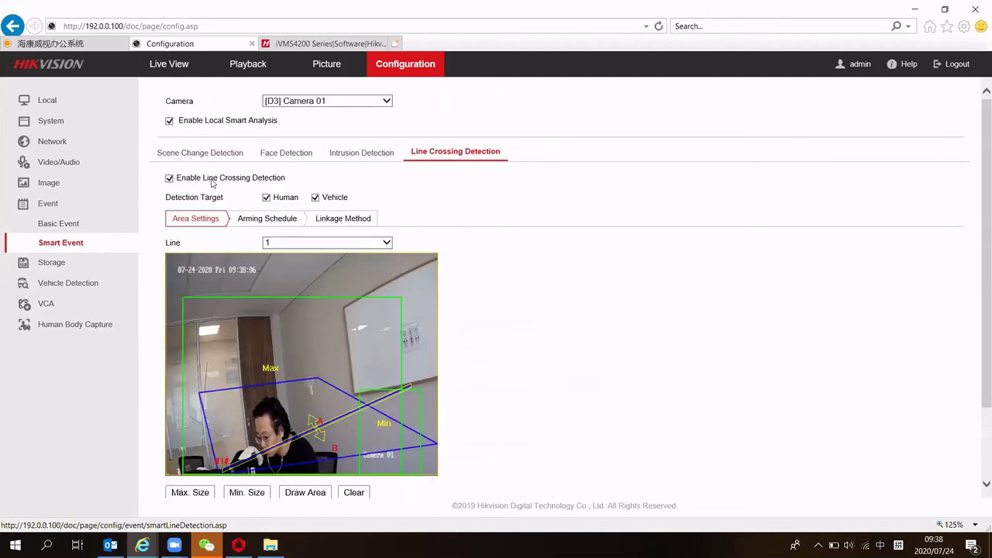
triple_click(226, 181)
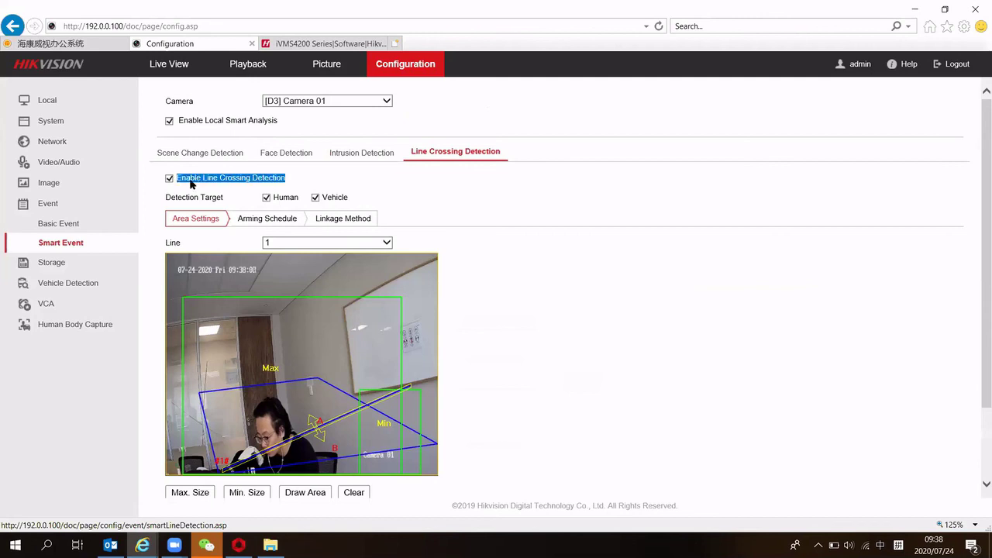
click(230, 203)
triple_click(226, 203)
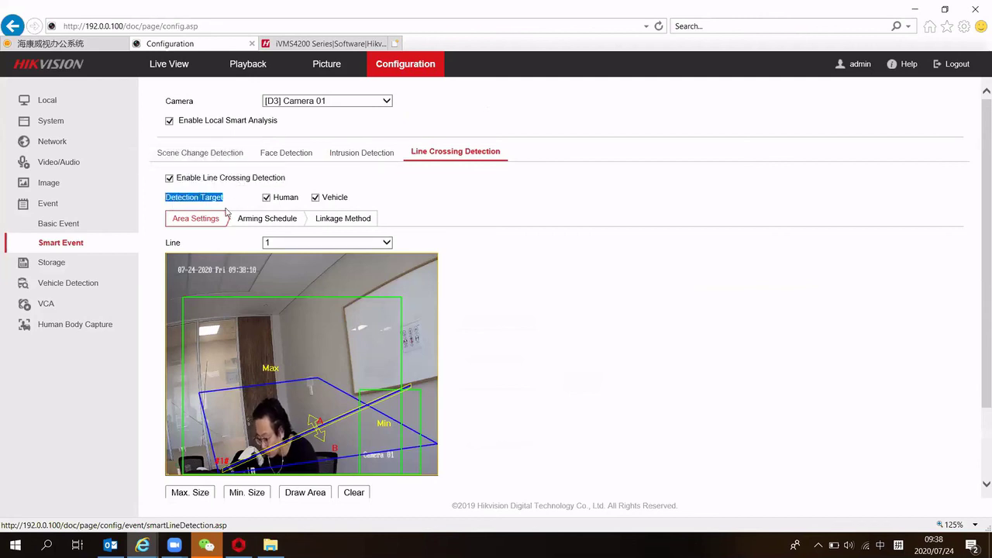
scroll(250, 186, down, 2)
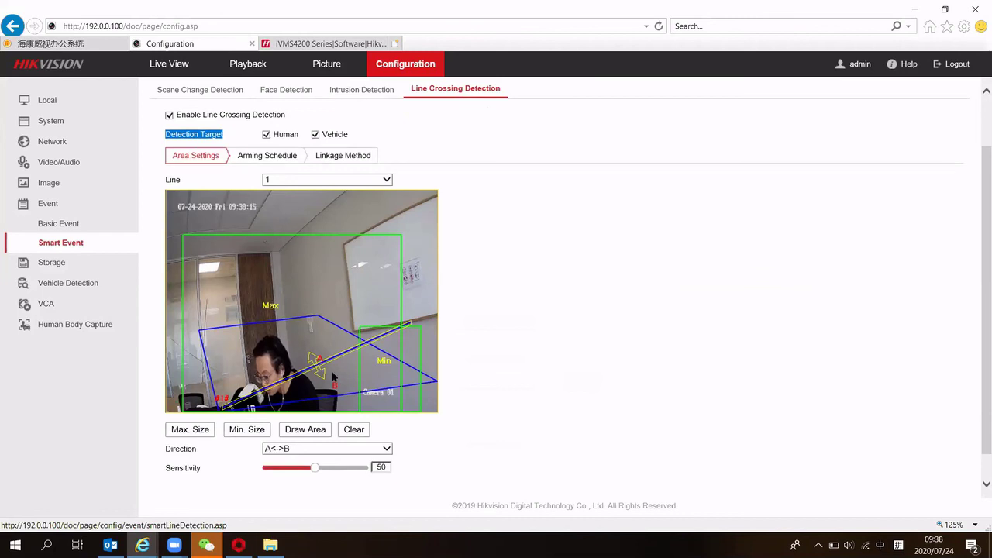
Redraw line 1 as a long diagonal across the lower preview and save it
click(306, 430)
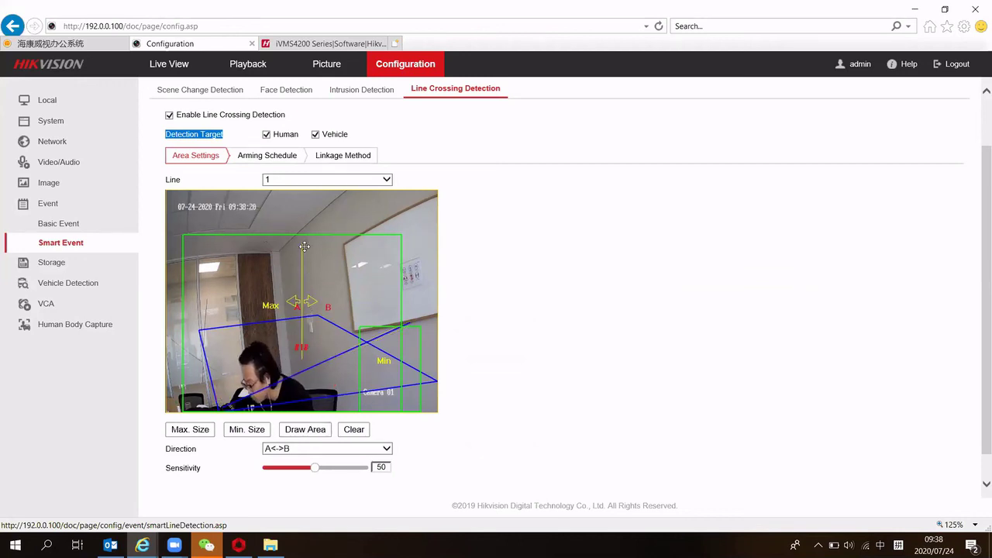
drag(304, 247, 208, 393)
drag(302, 355, 380, 330)
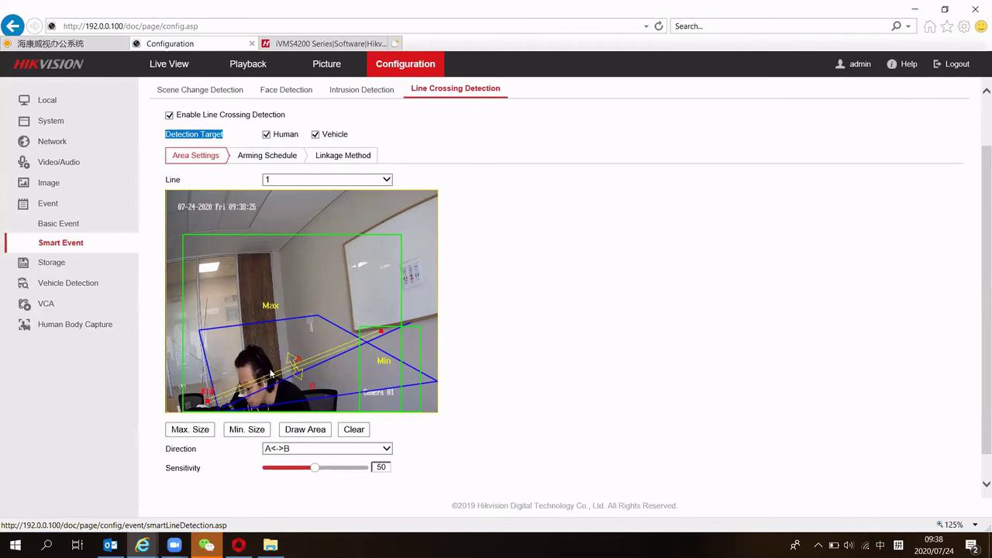
scroll(250, 413, down, 1)
click(211, 485)
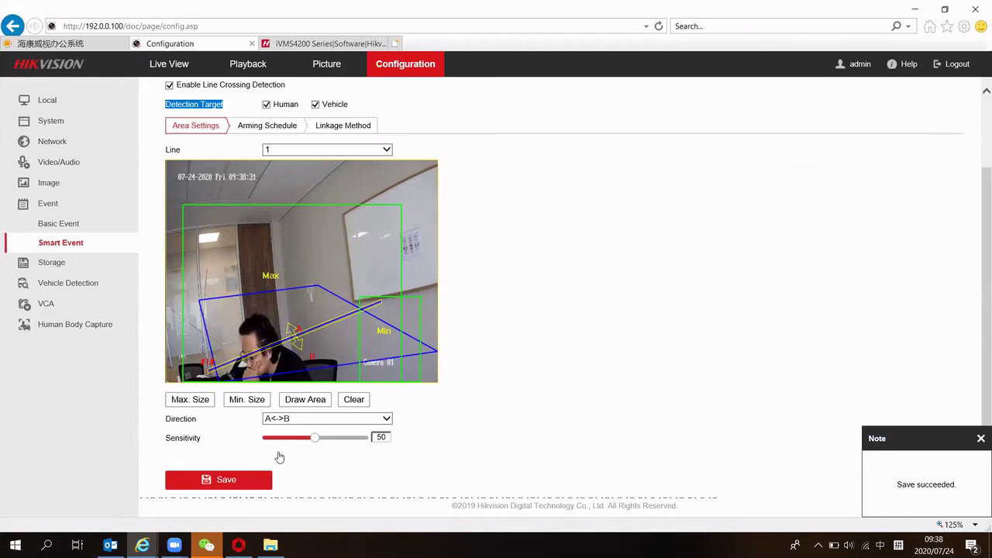
scroll(310, 271, up, 2)
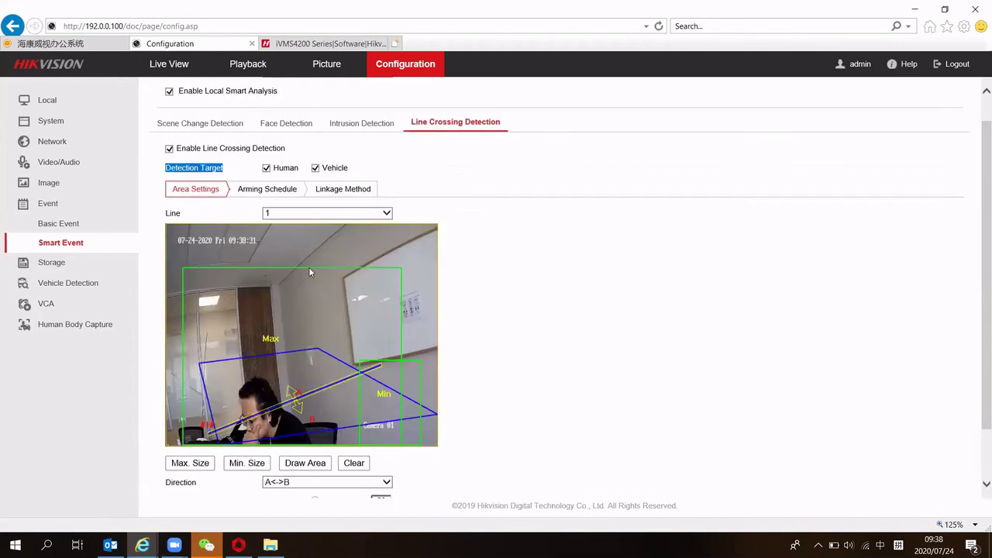
Go over Camera 01's line crossing schedule and linkage (Notify Surveillance Center, D3 recording), then go to Live View
click(280, 193)
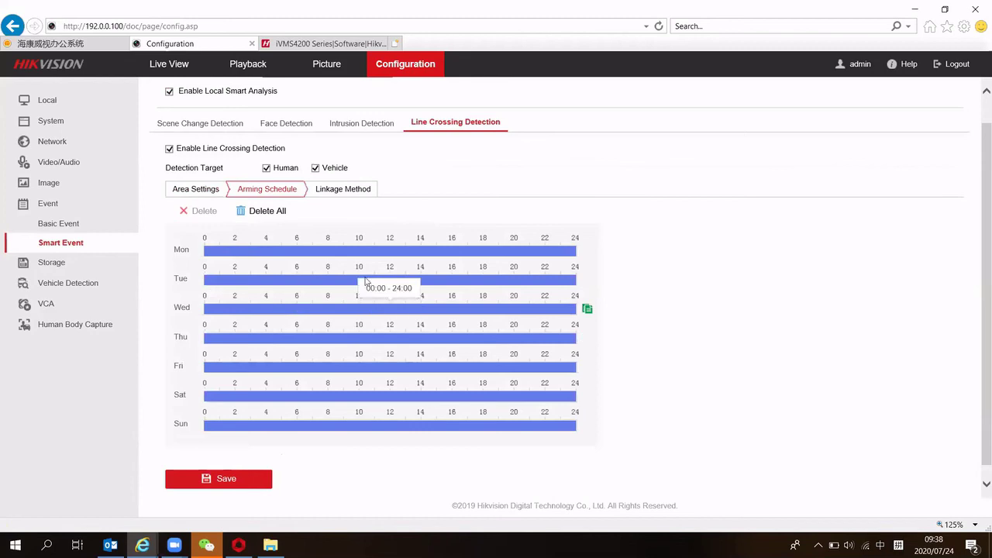
click(345, 191)
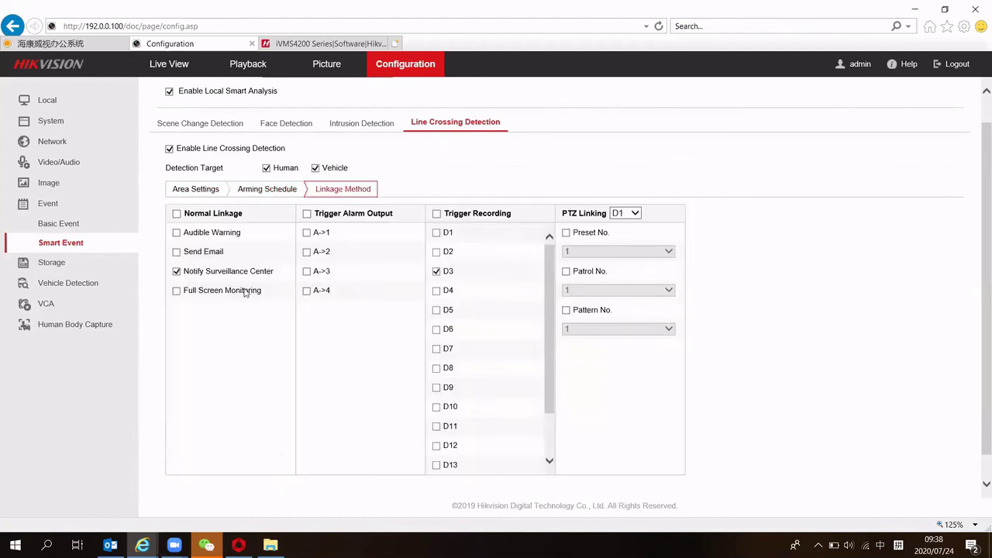
scroll(244, 291, down, 1)
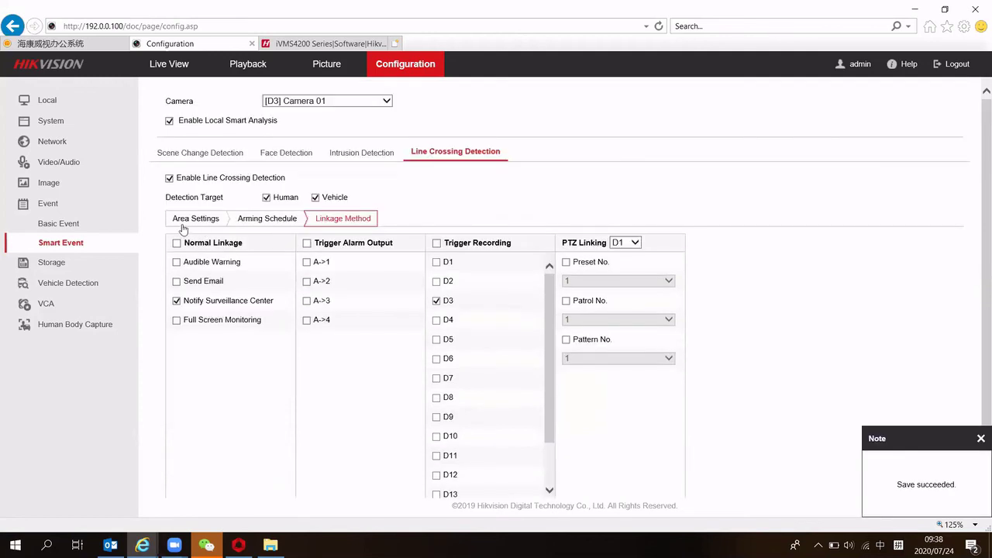
click(174, 67)
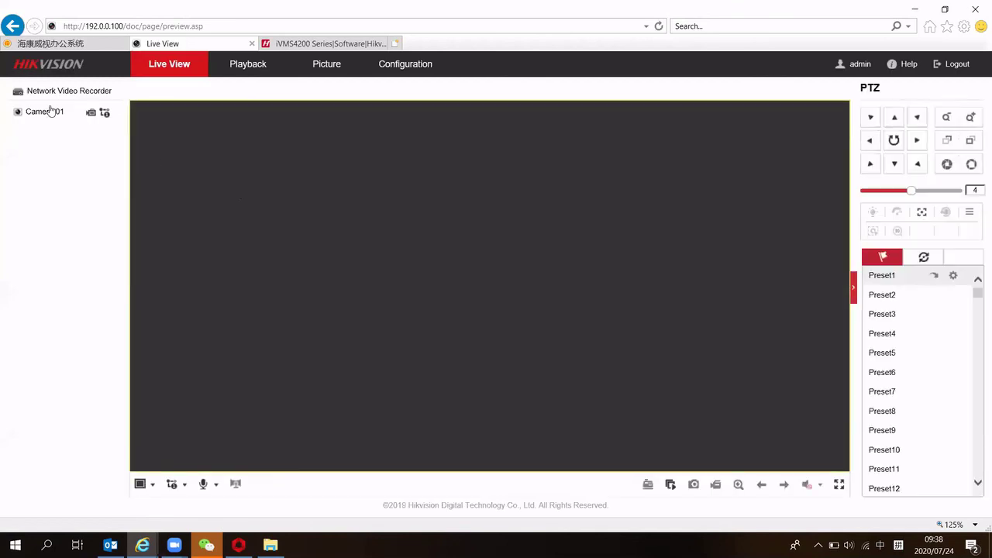
Play Camera 01 live, check the 09:38:58 line-crossing alarm details, and return to Configuration
double_click(50, 111)
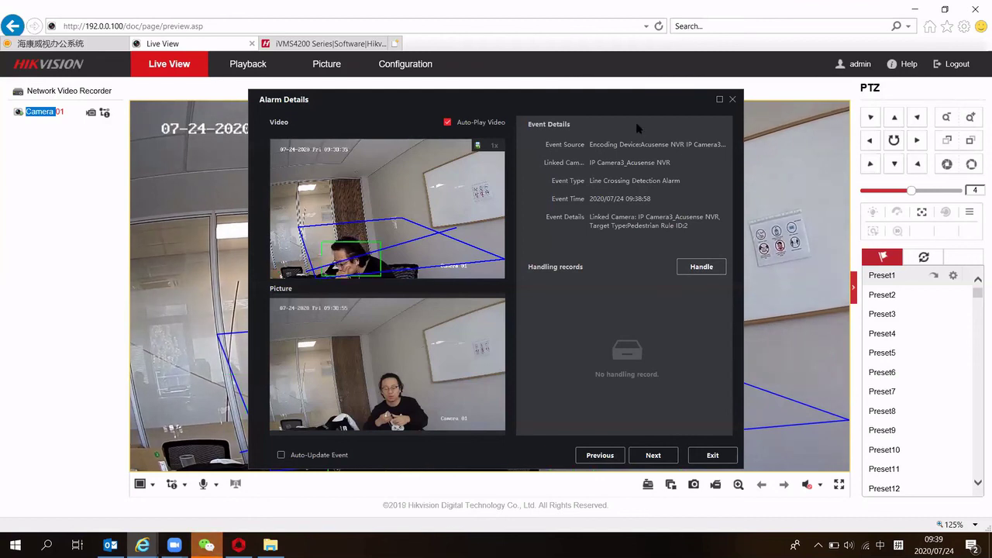
mouse_move(384, 246)
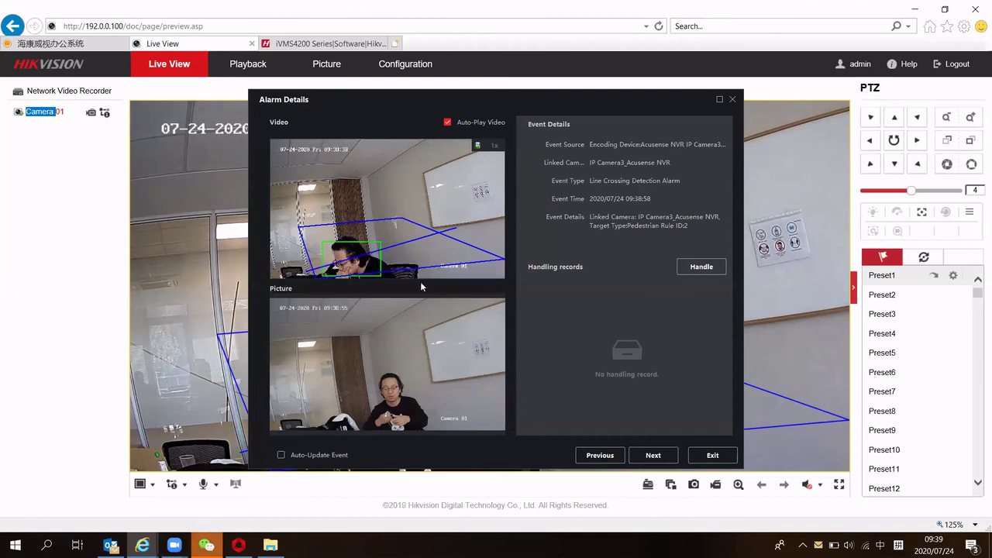
mouse_move(419, 268)
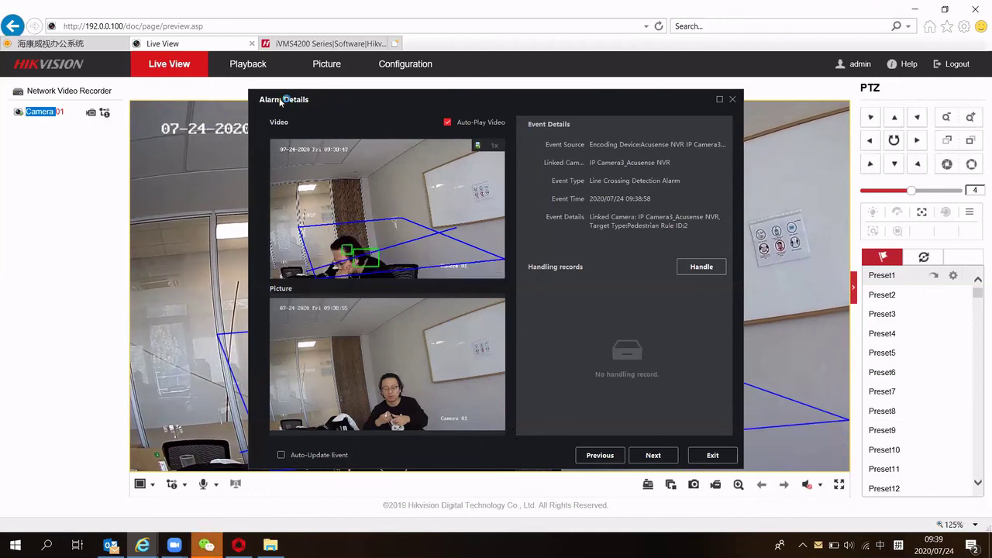
click(399, 67)
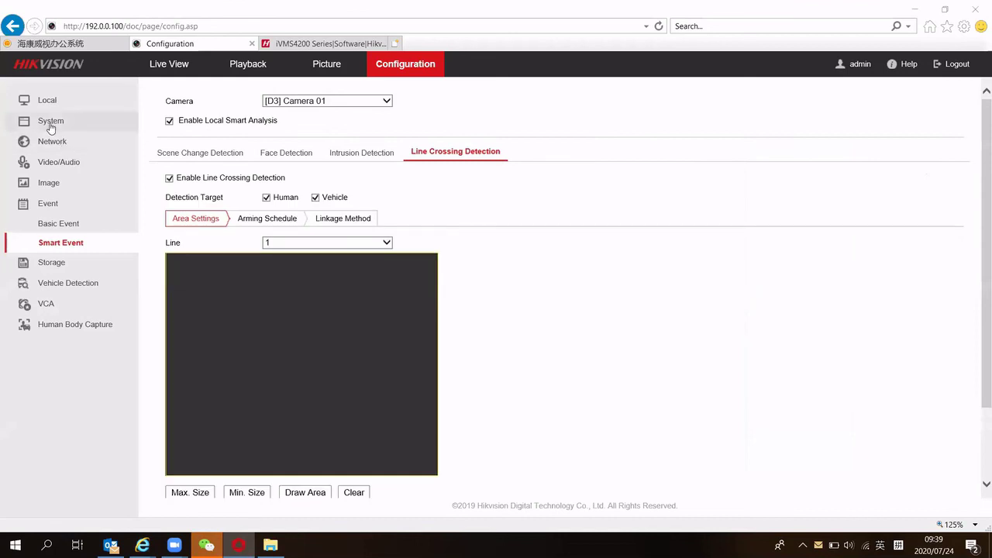
Search today's maintenance log filtered to the Alarm major type
click(71, 127)
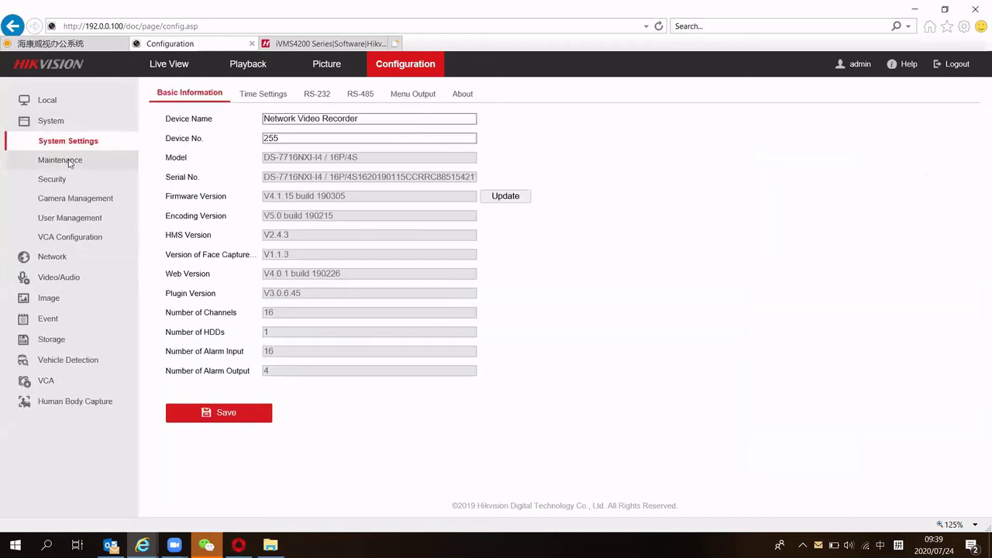
click(69, 161)
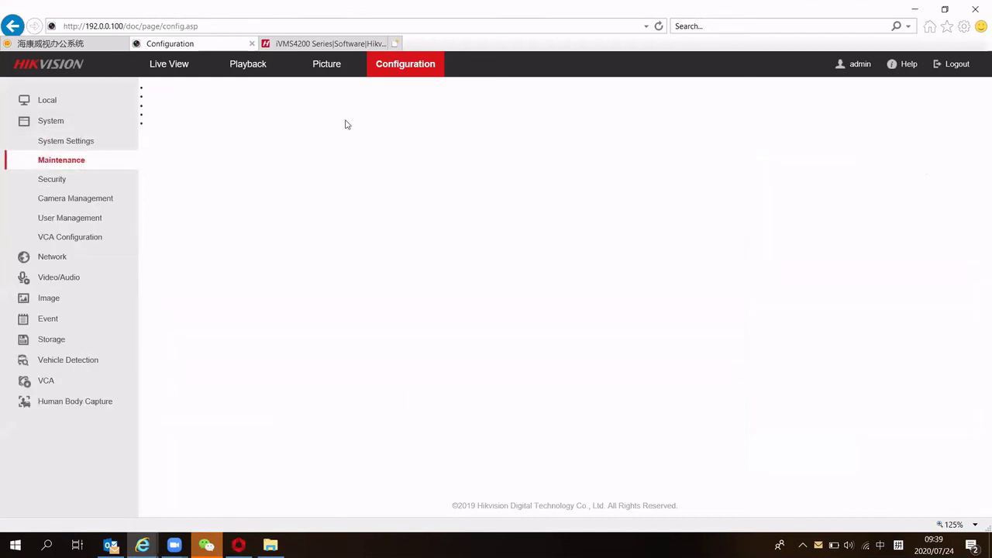
click(283, 120)
click(251, 131)
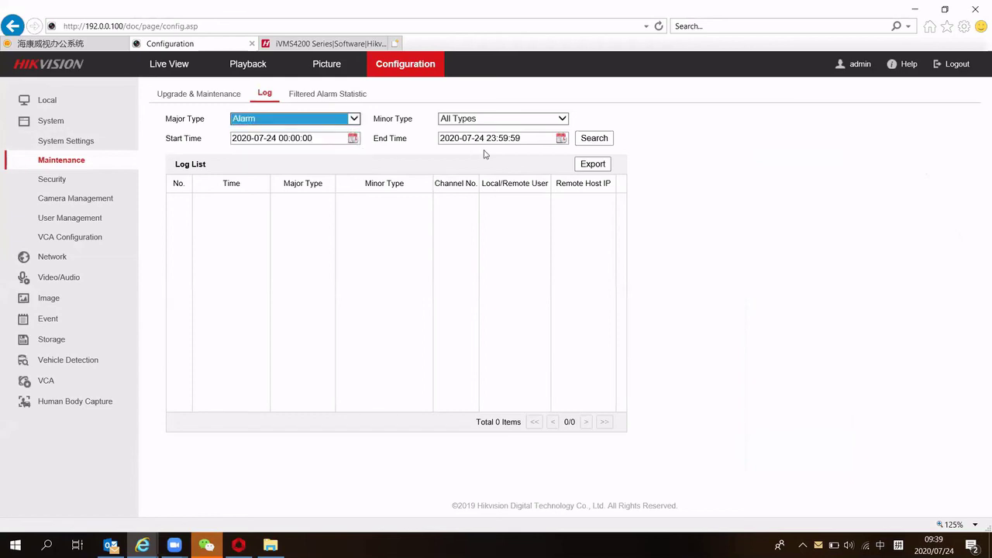
click(594, 138)
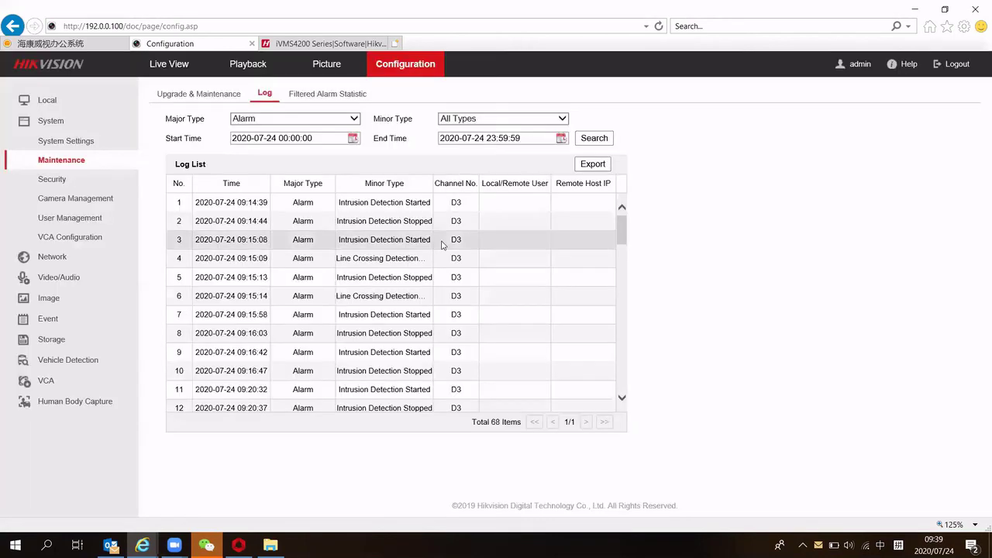
Scroll the 68 alarm entries, highlighting row 68's Intrusion Detection Stopped event
scroll(445, 246, down, 15)
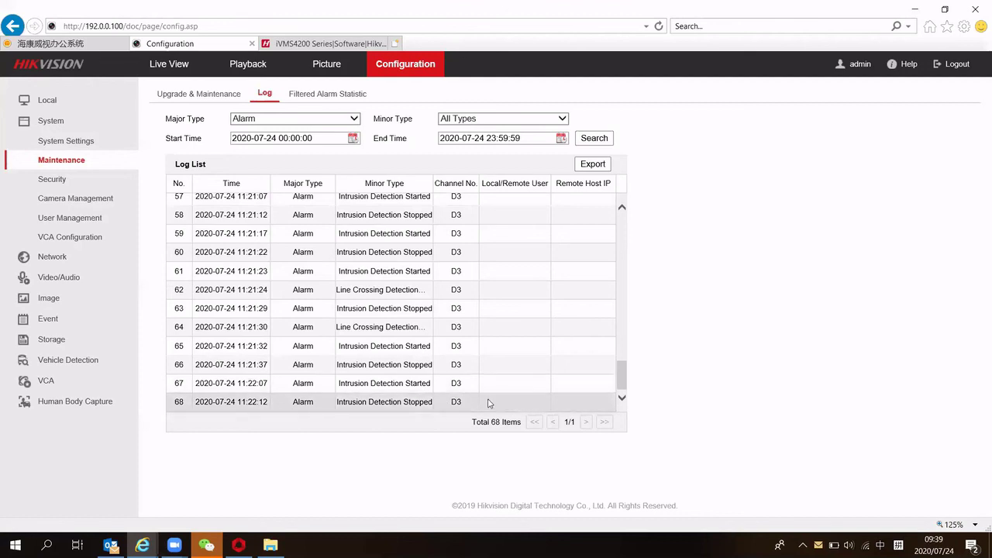
drag(490, 403, 341, 405)
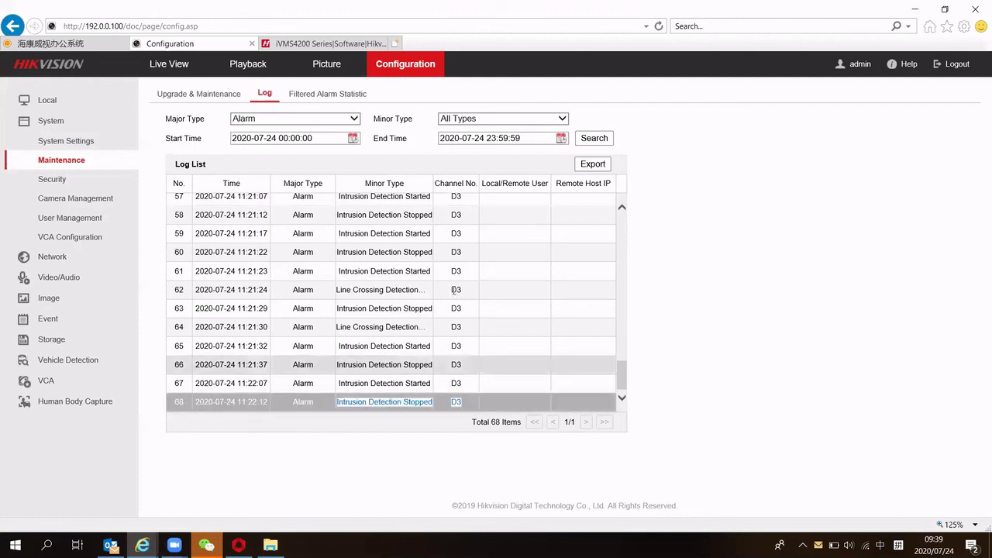
drag(478, 187, 435, 187)
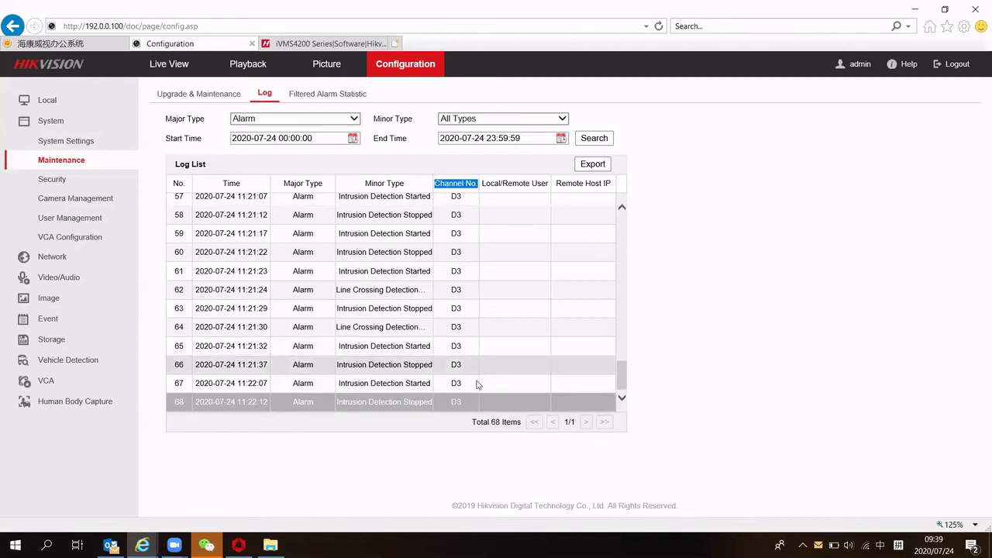
click(434, 403)
drag(417, 404, 333, 407)
drag(445, 385, 321, 383)
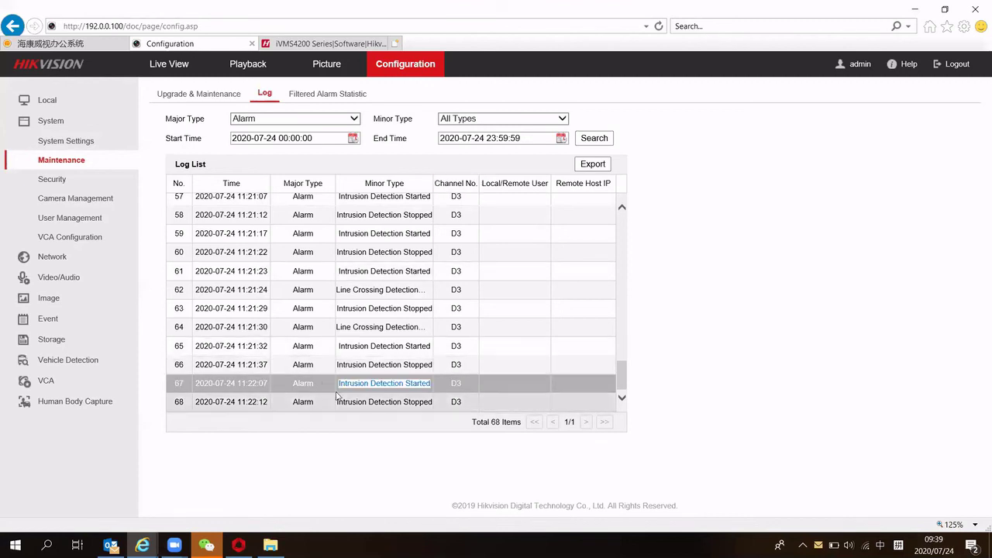
scroll(387, 310, up, 3)
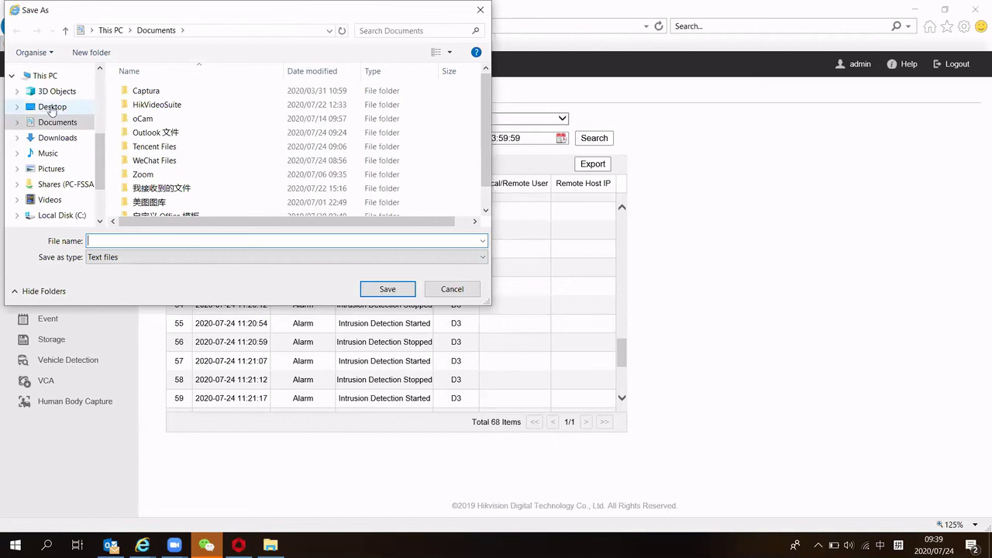
Save the exported alarm log to the Desktop as file '1'
click(52, 107)
click(147, 240)
text(1)
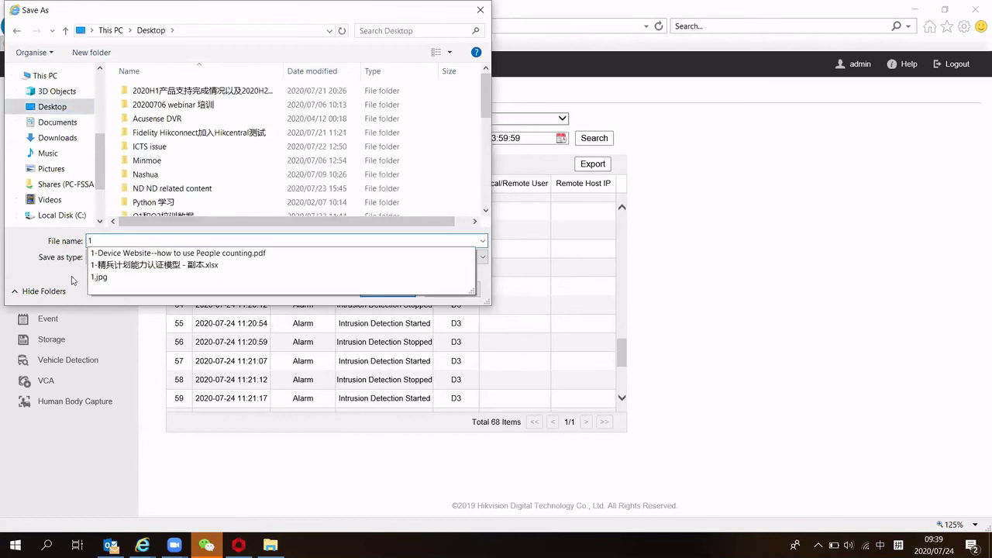
click(387, 289)
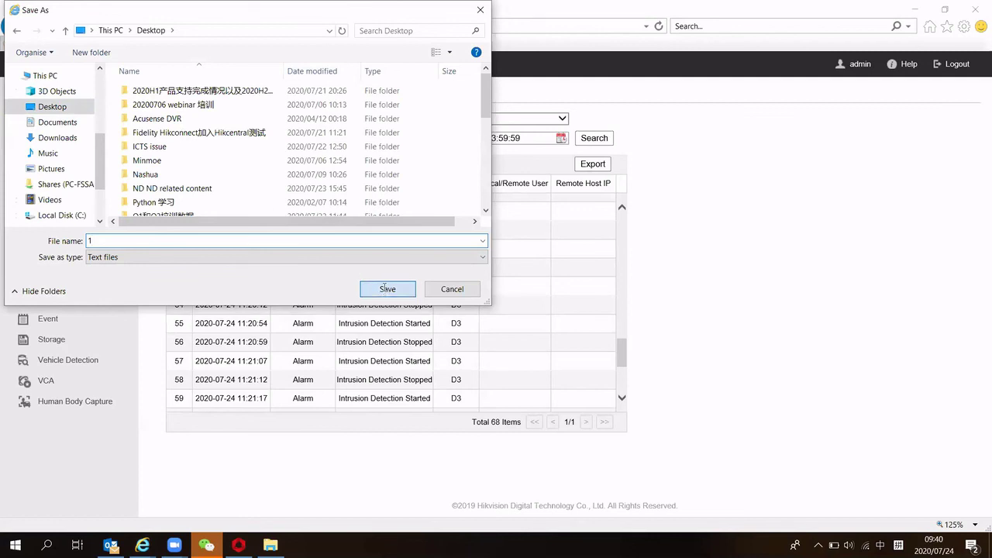
click(388, 289)
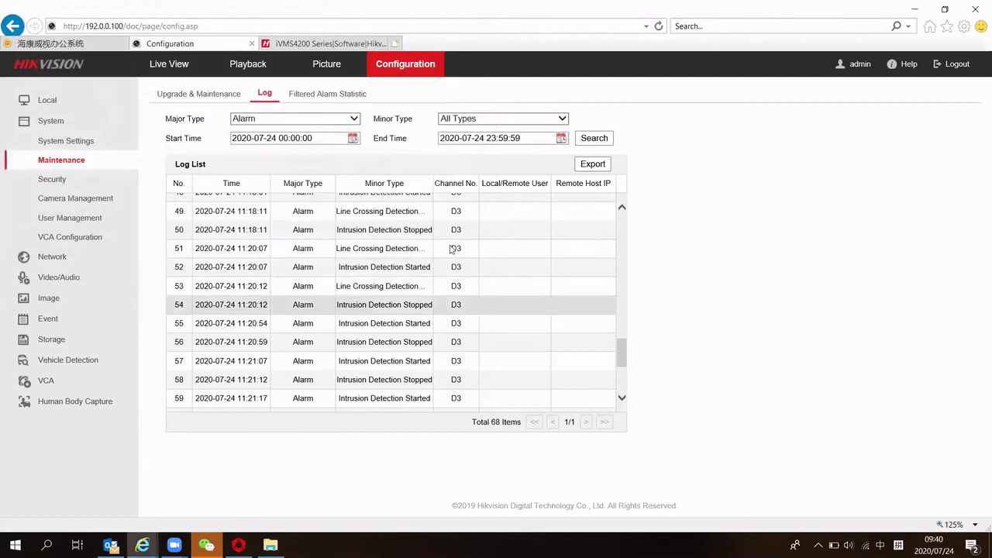
Export the log again onto file 1, decline replacing 1.txt, and cancel
click(586, 169)
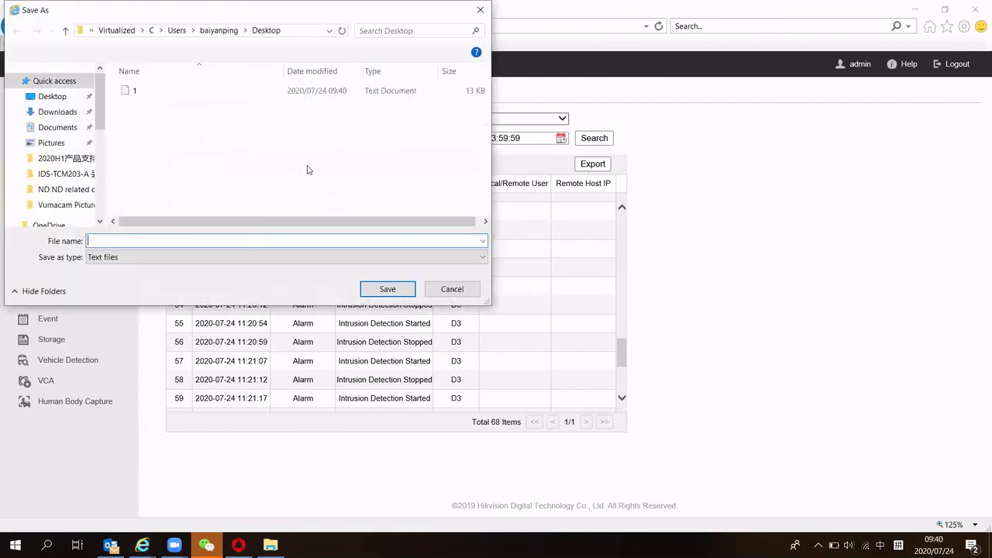
click(205, 90)
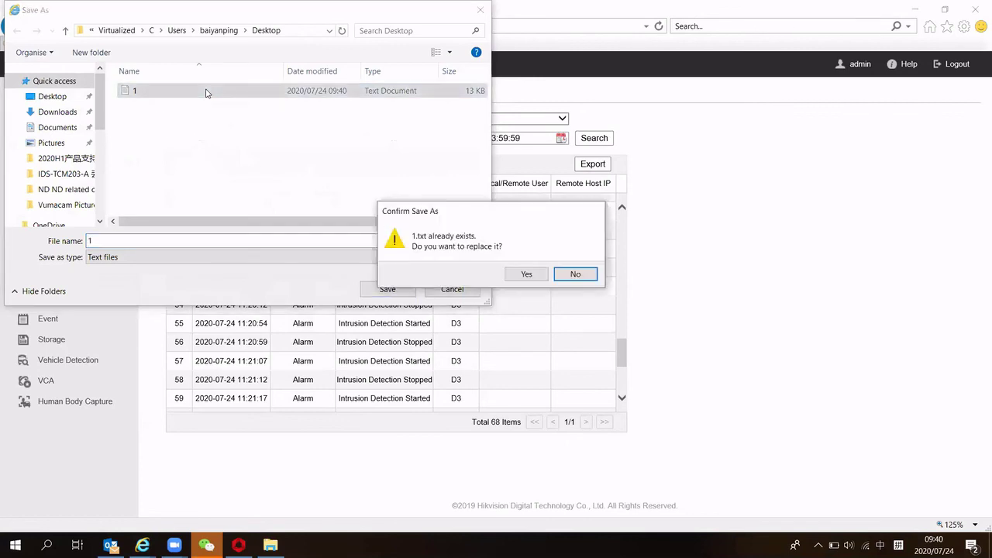
click(556, 277)
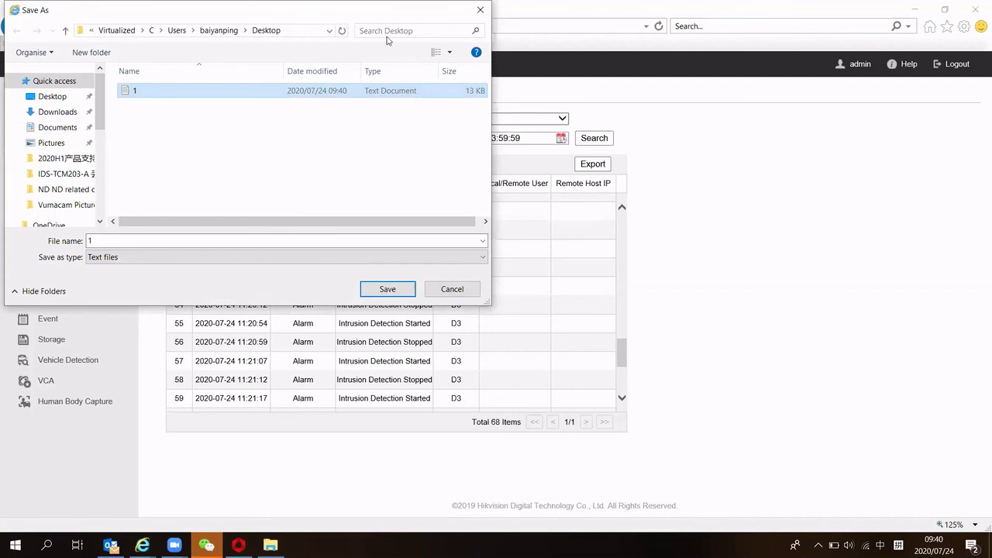
click(450, 288)
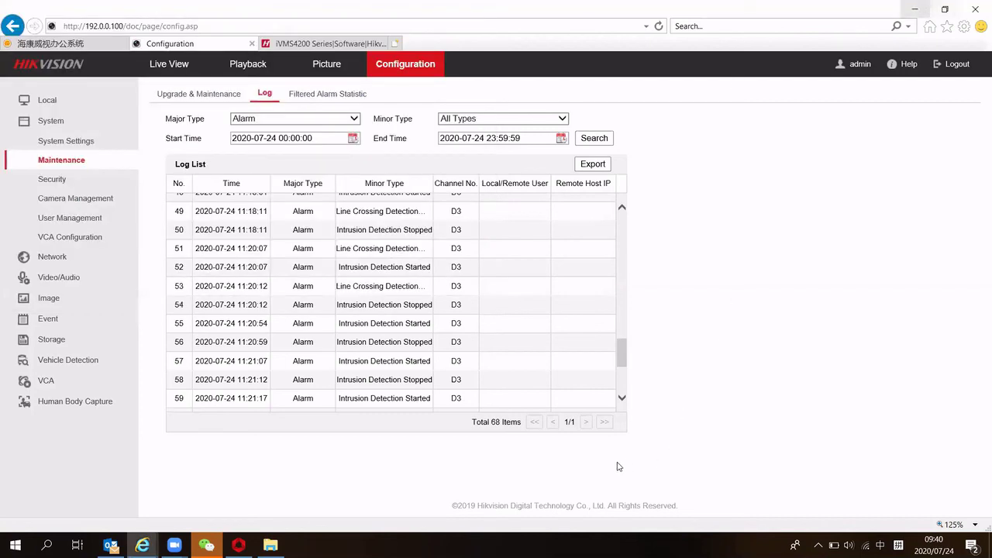
key(super+d)
right_click(759, 60)
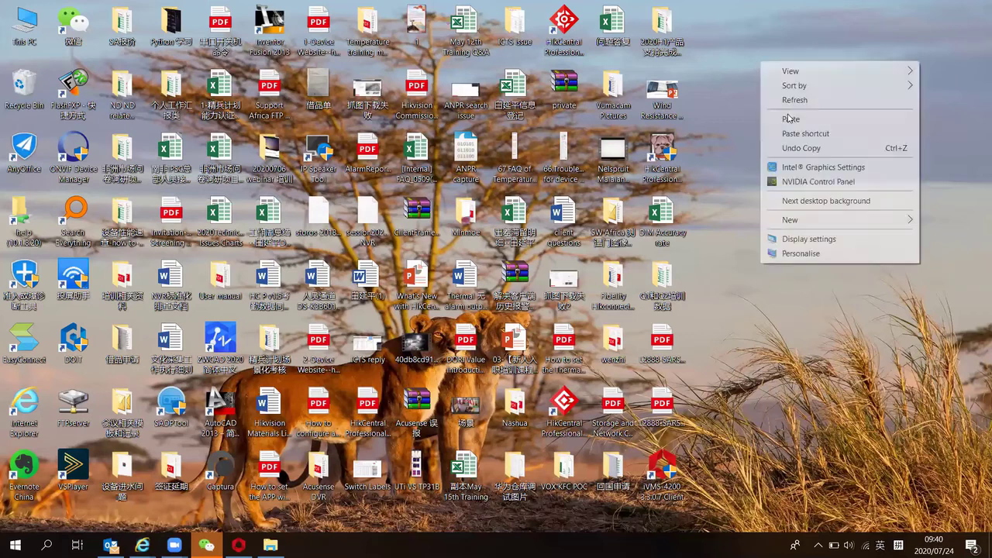
click(790, 100)
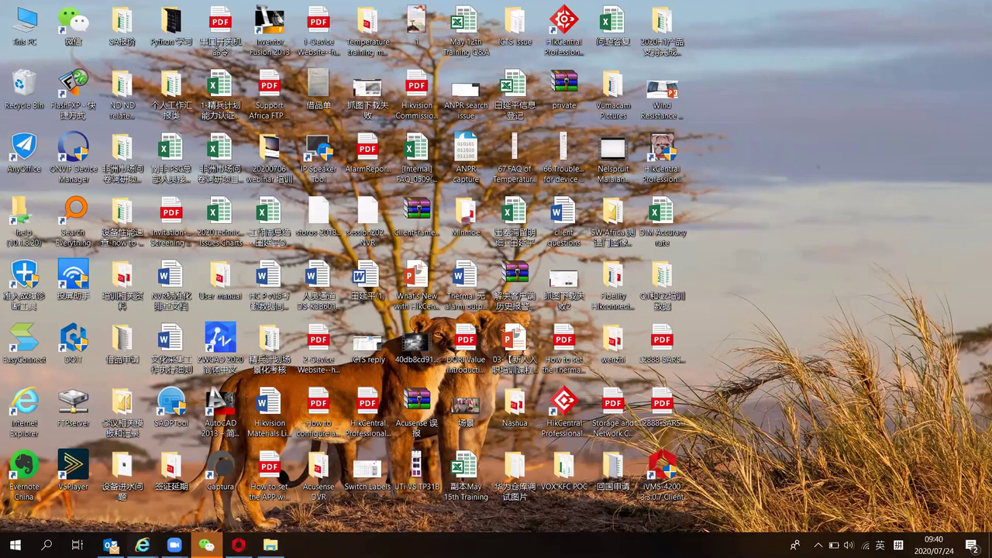
mouse_move(142, 545)
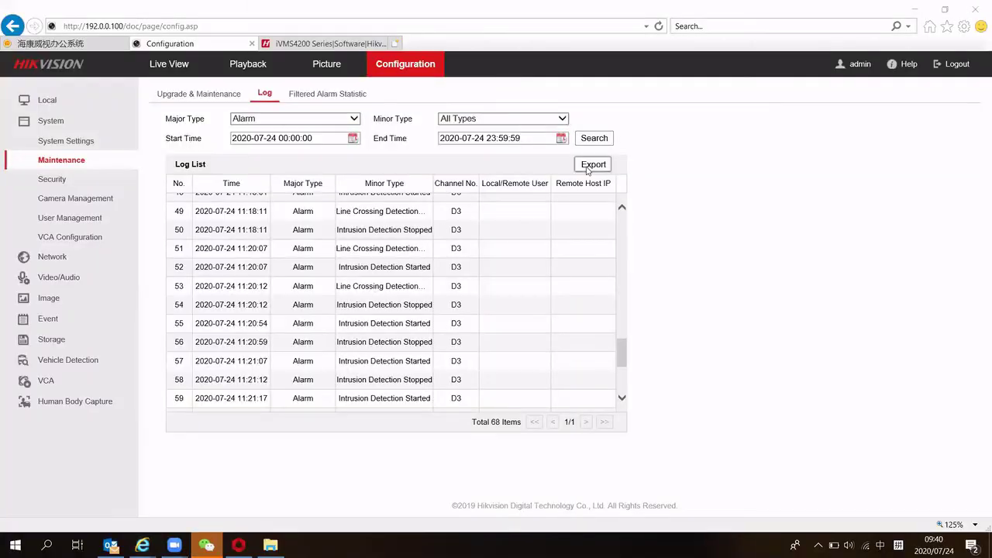
Start another alarm-log export and open Desktop file 1 from the Save As dialog to view it
click(593, 163)
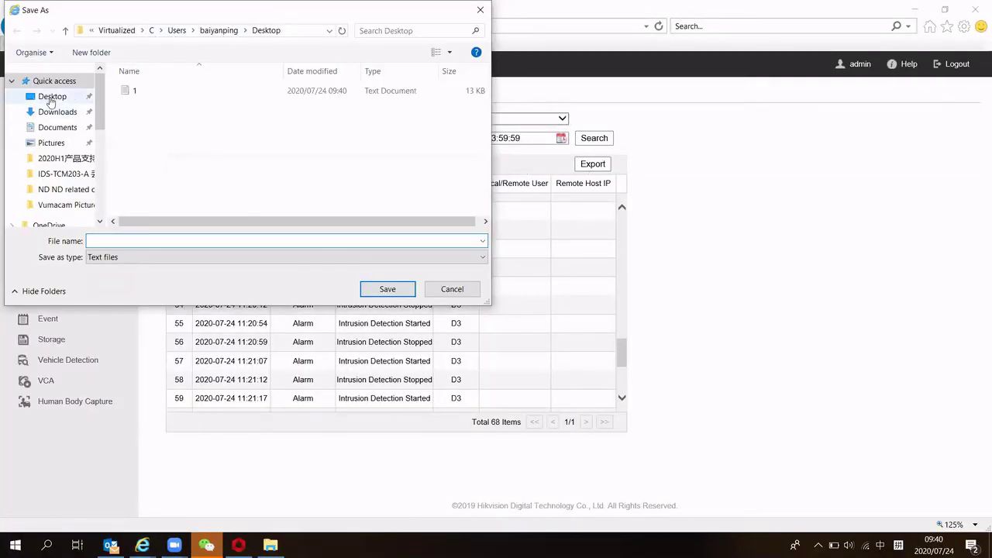
click(86, 99)
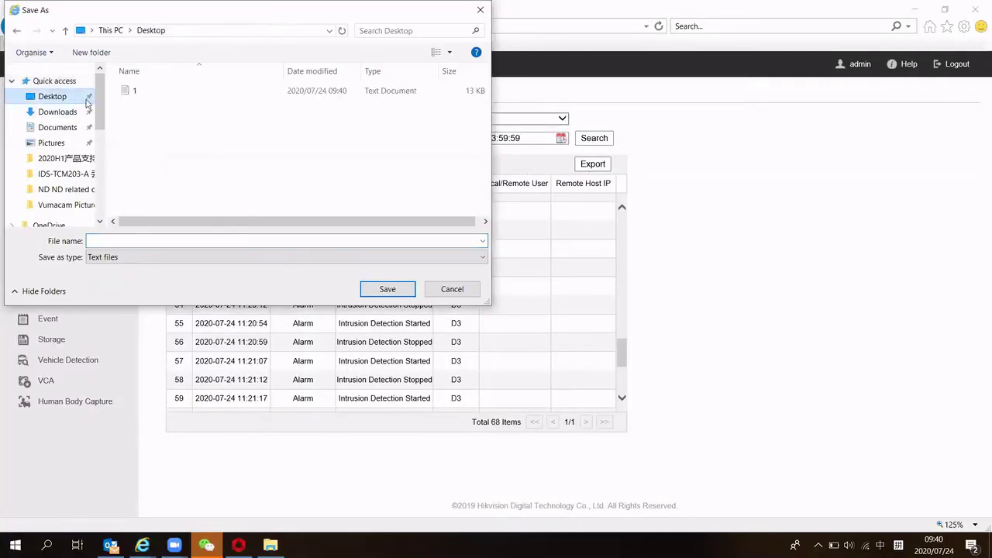
click(239, 96)
right_click(238, 96)
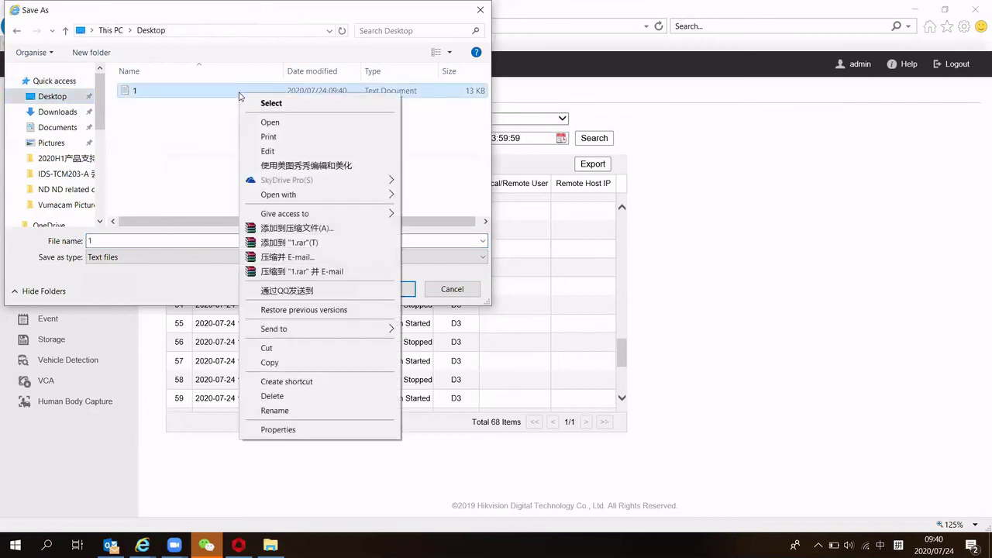
click(272, 119)
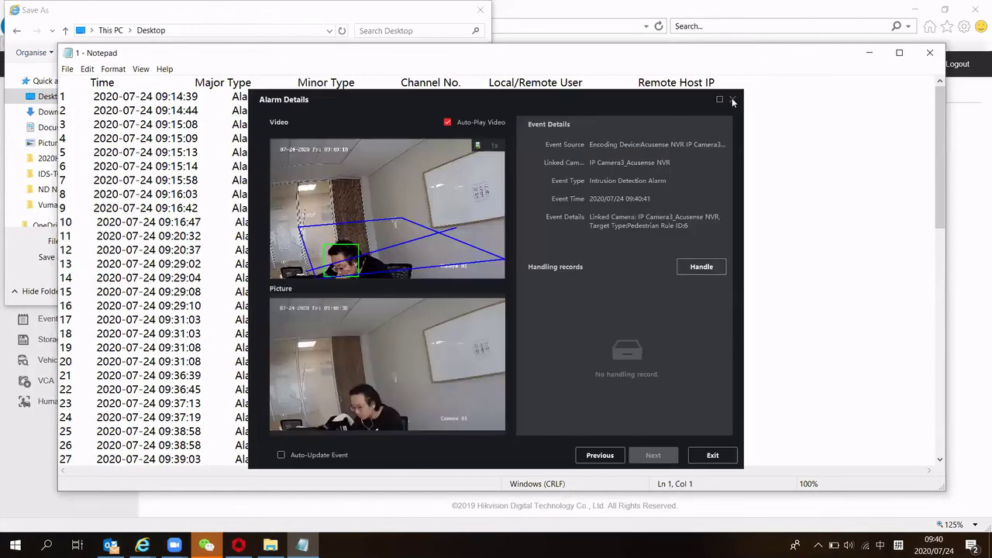
Select the log lines in Notepad, close it without saving, and bring iVMS-4200 forward
click(732, 100)
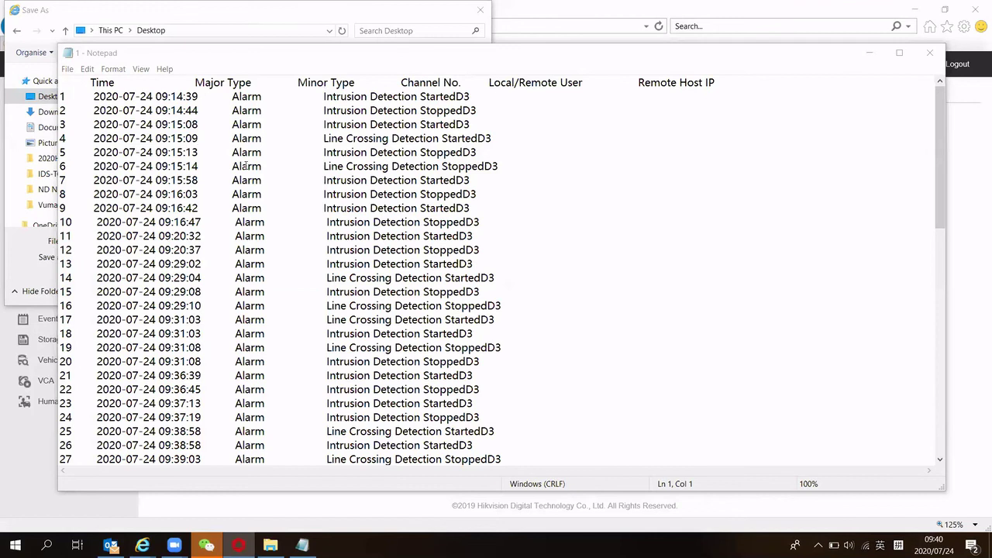
drag(61, 96, 547, 444)
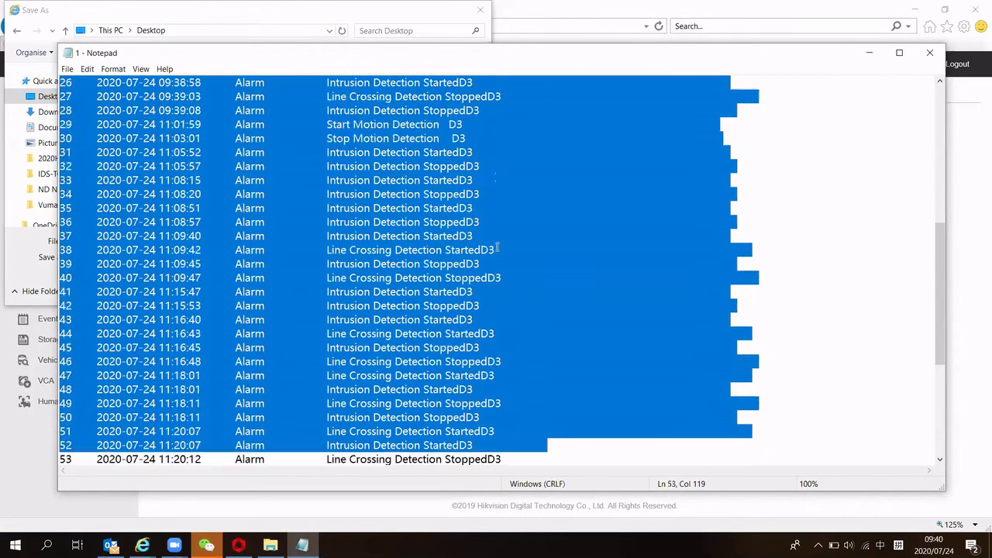
drag(497, 248, 503, 472)
click(929, 52)
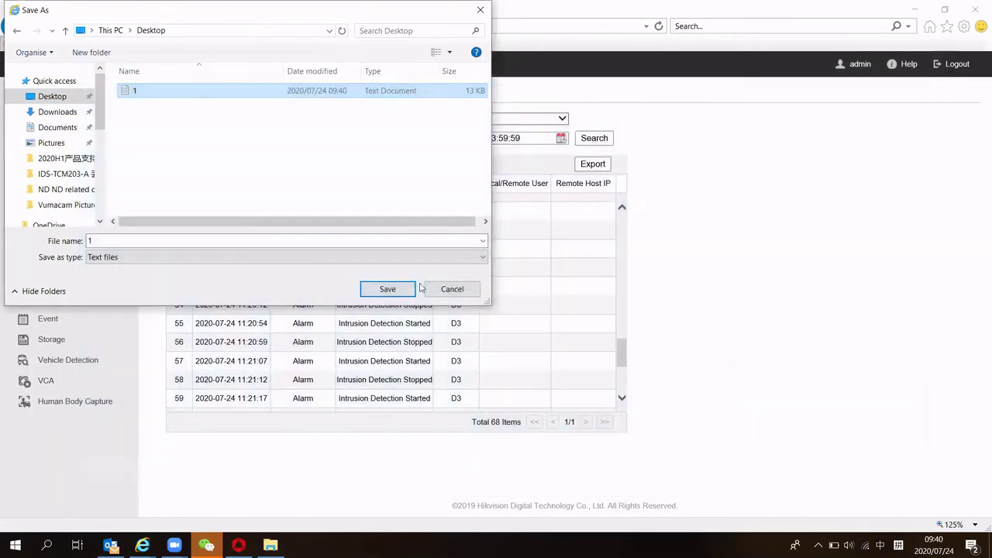
click(454, 293)
click(239, 544)
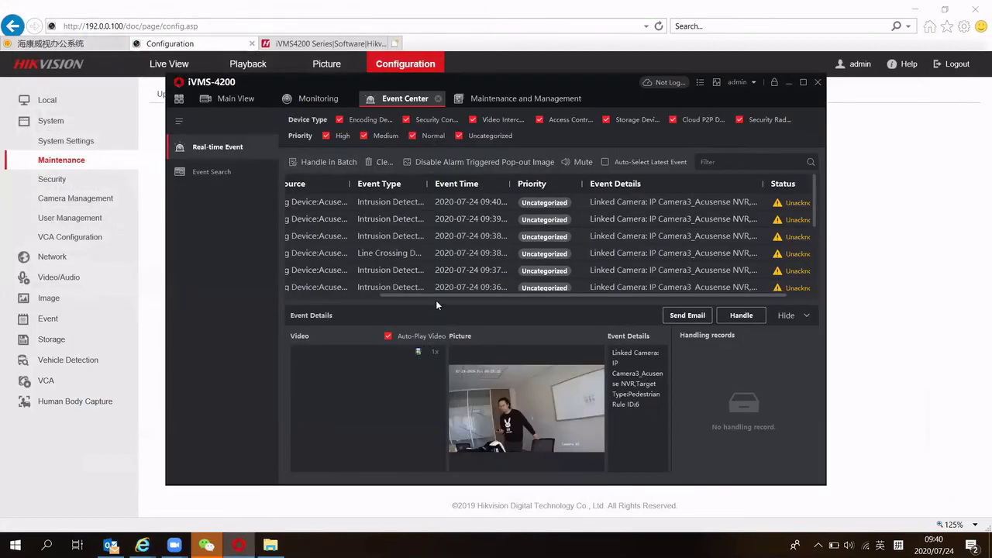
scroll(397, 296, left, 3)
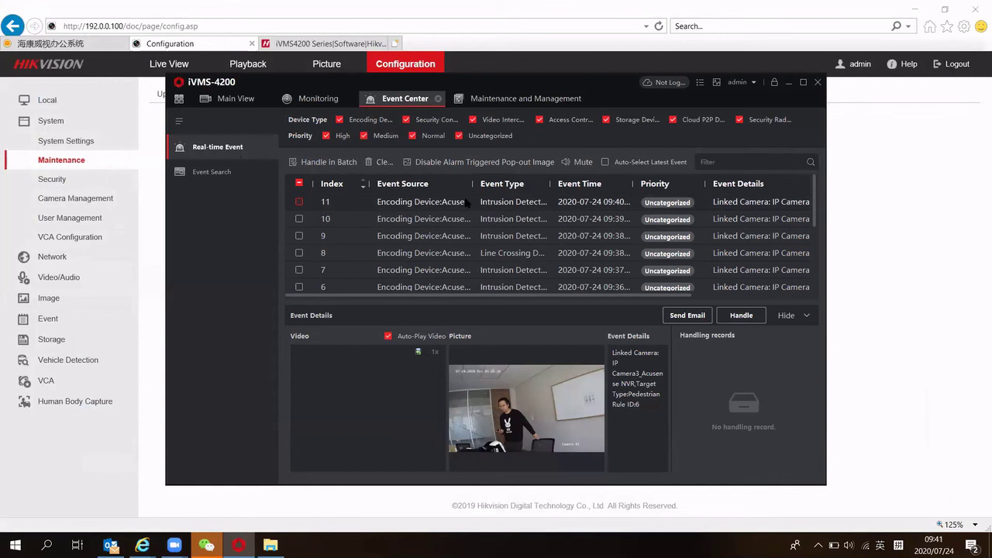
scroll(466, 196, down, 3)
scroll(466, 198, up, 3)
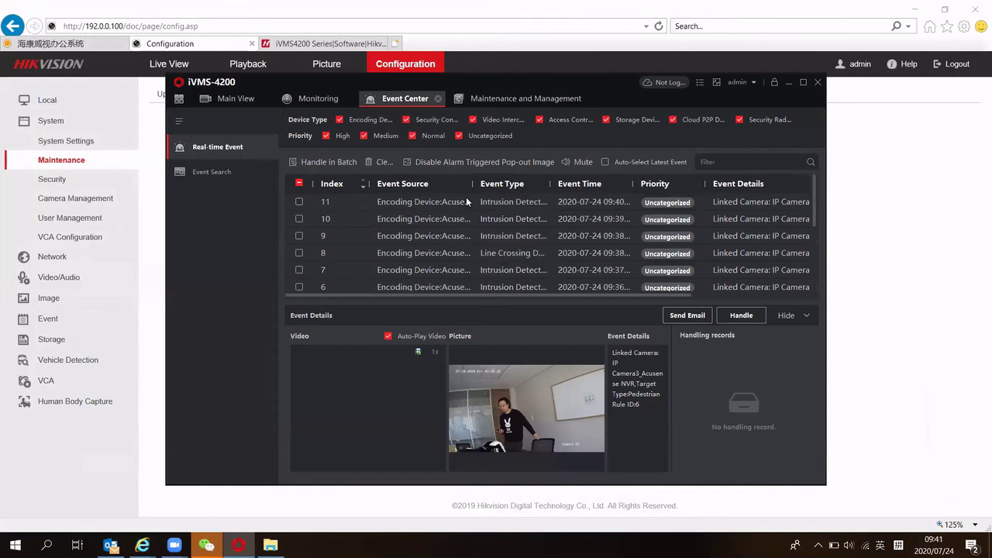
scroll(466, 198, down, 3)
scroll(473, 209, up, 3)
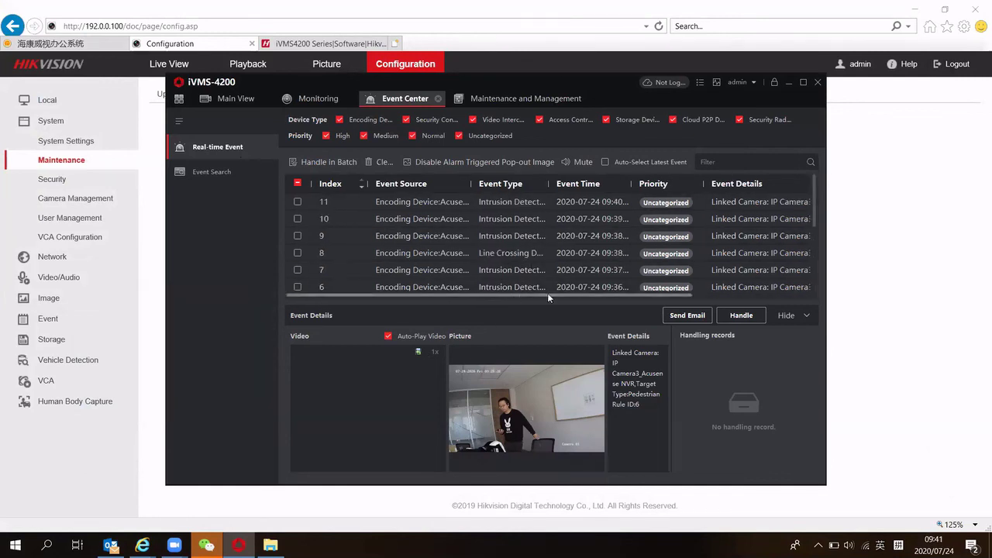
drag(547, 293, 664, 294)
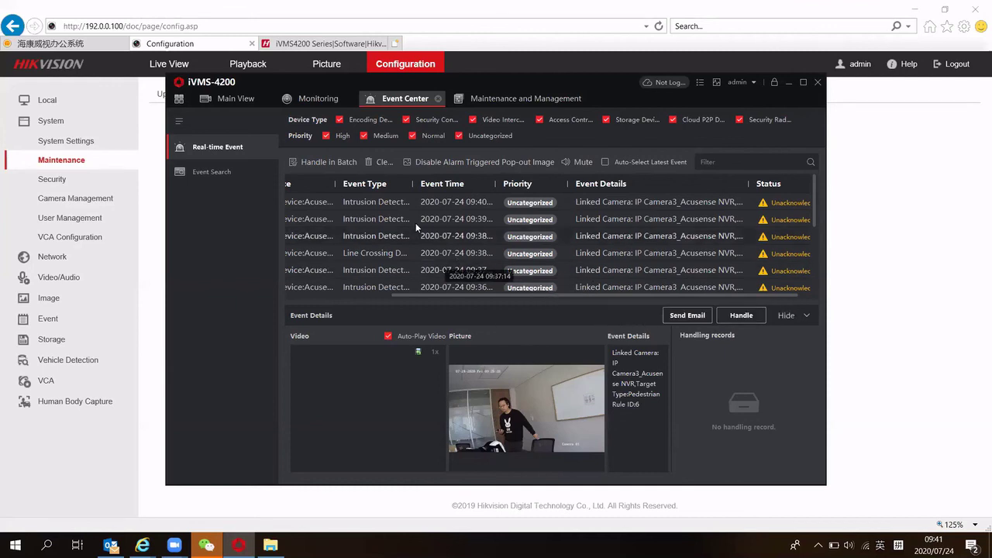
drag(491, 296, 409, 305)
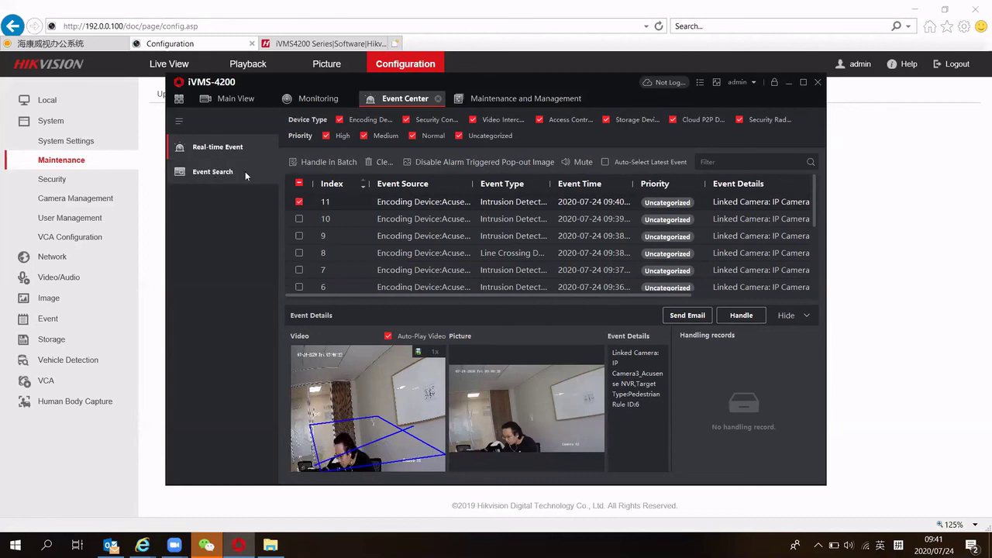
Search stored events for today with device type Encoding Device, for IP Camera3
click(221, 171)
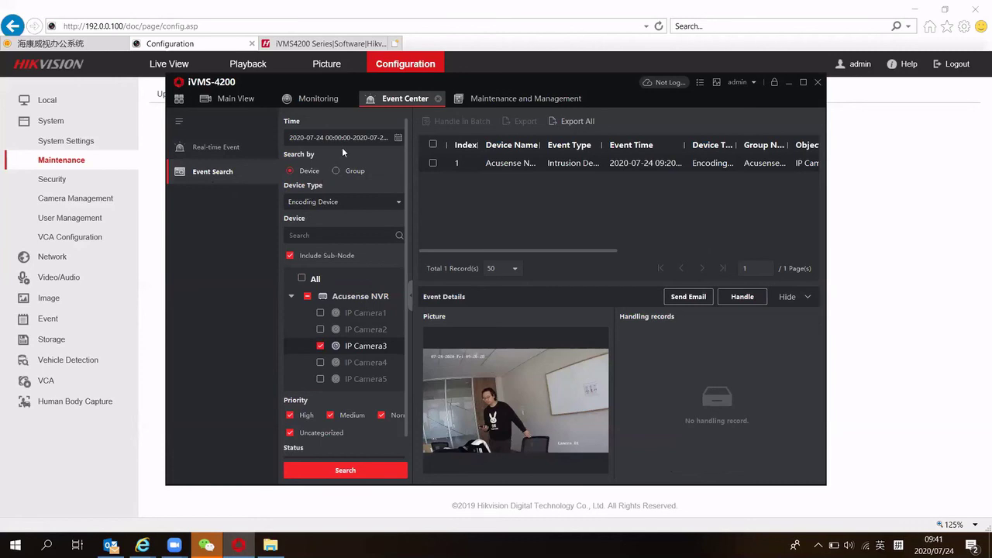
click(399, 137)
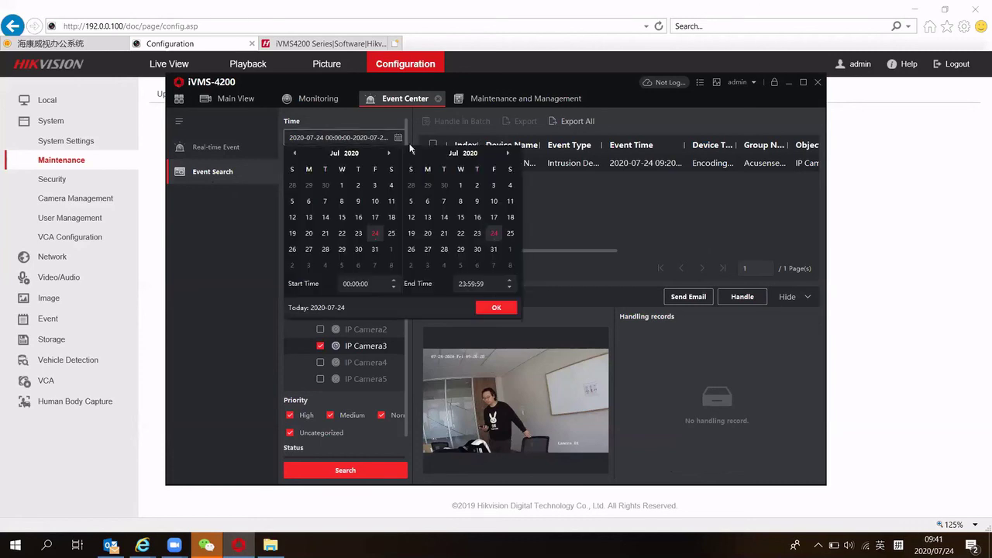
click(564, 200)
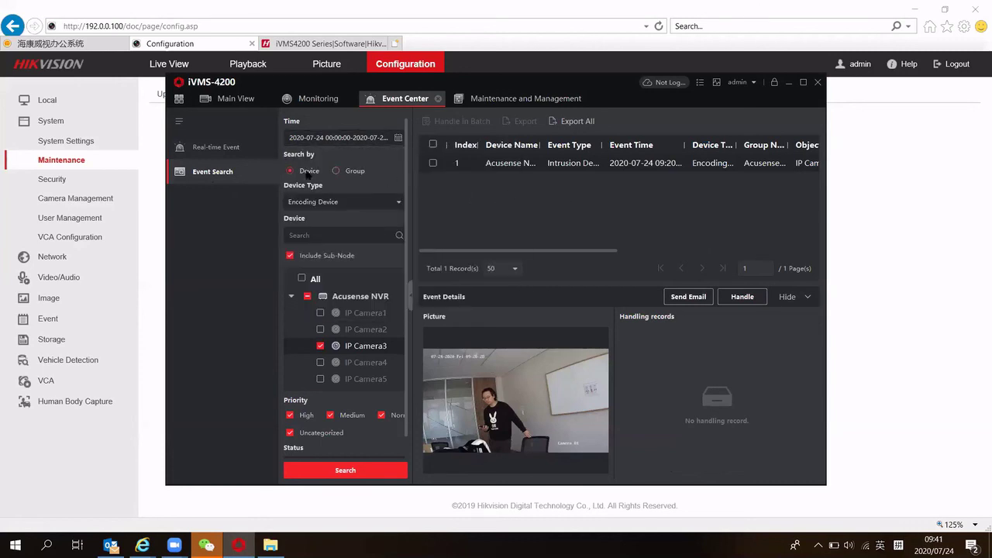
click(353, 200)
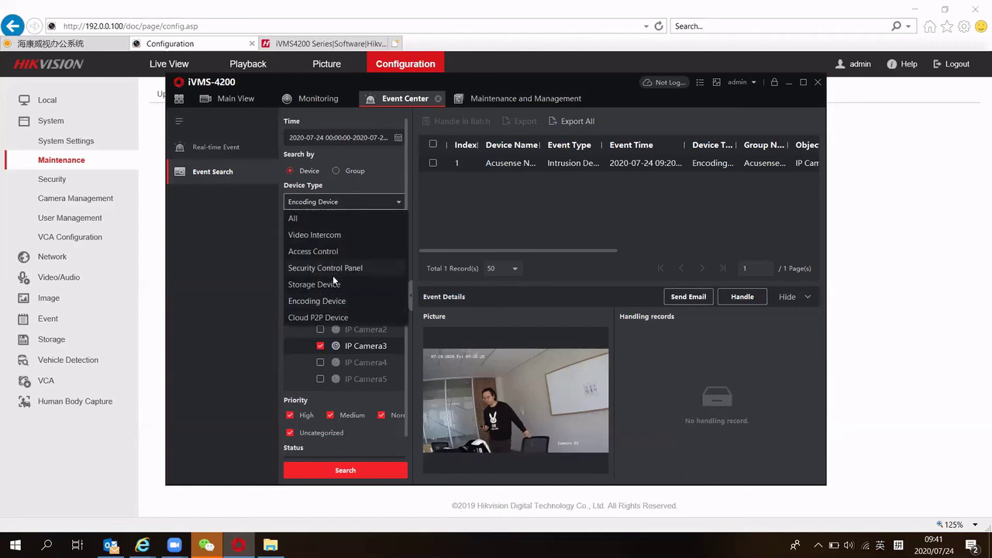
click(334, 301)
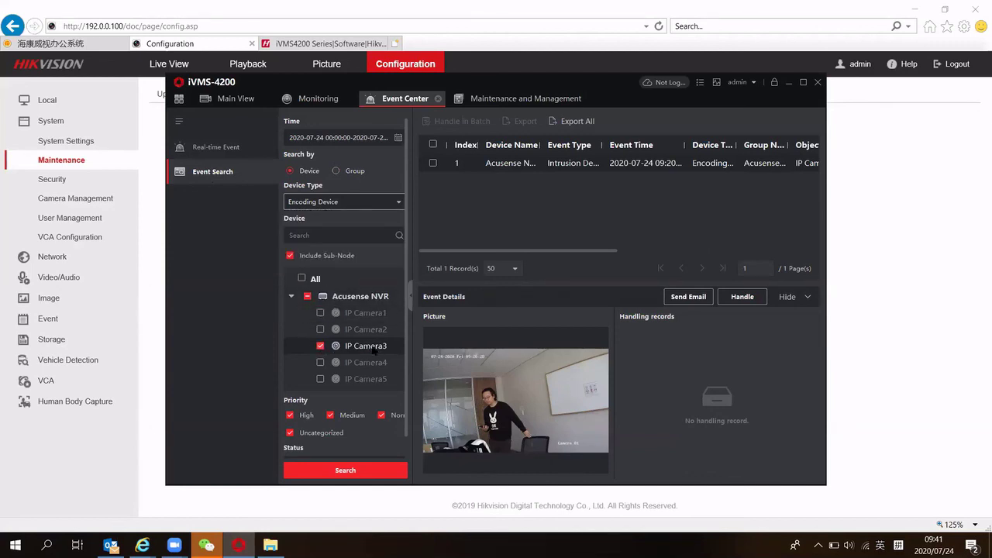
click(351, 472)
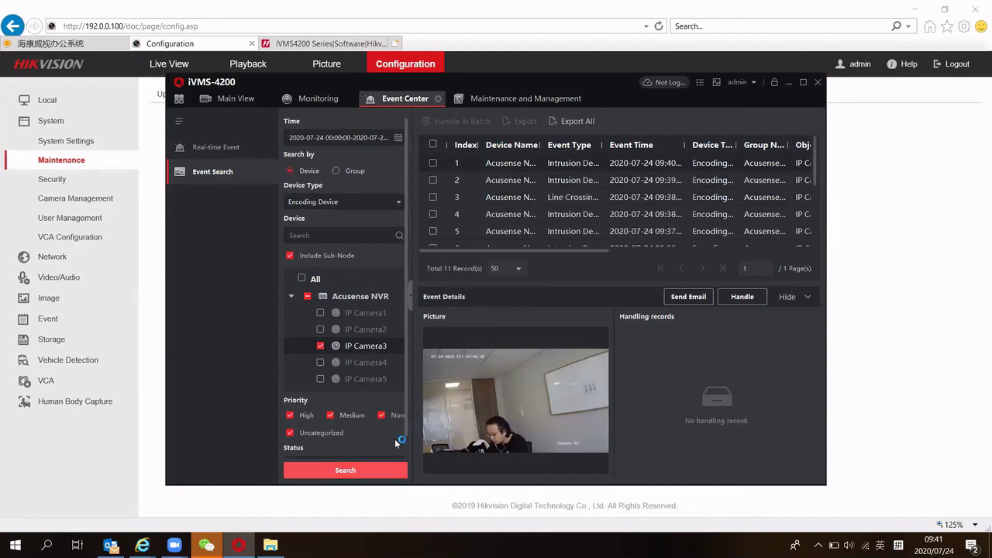
Look over the 11 found records and select them all
drag(512, 251, 540, 258)
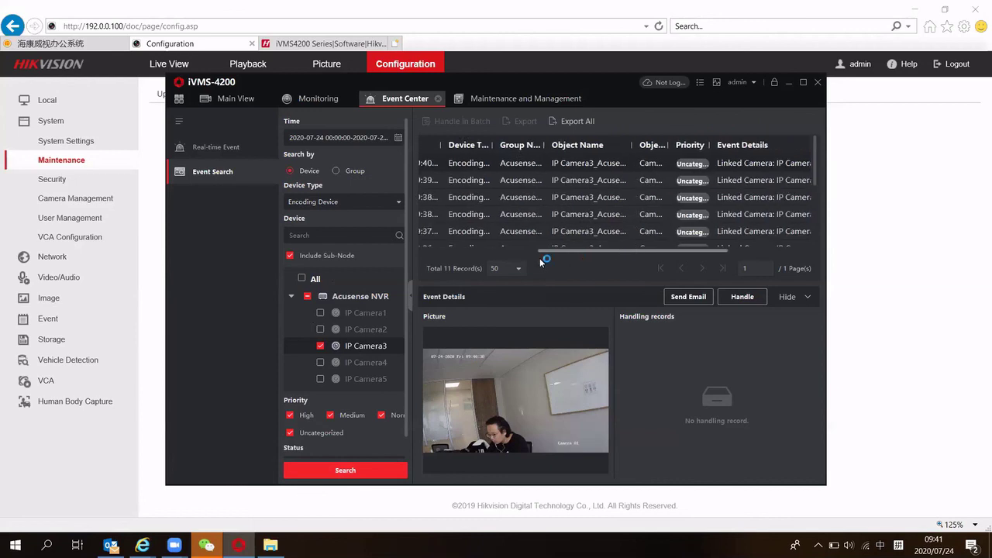
scroll(540, 181, down, 2)
scroll(549, 176, up, 2)
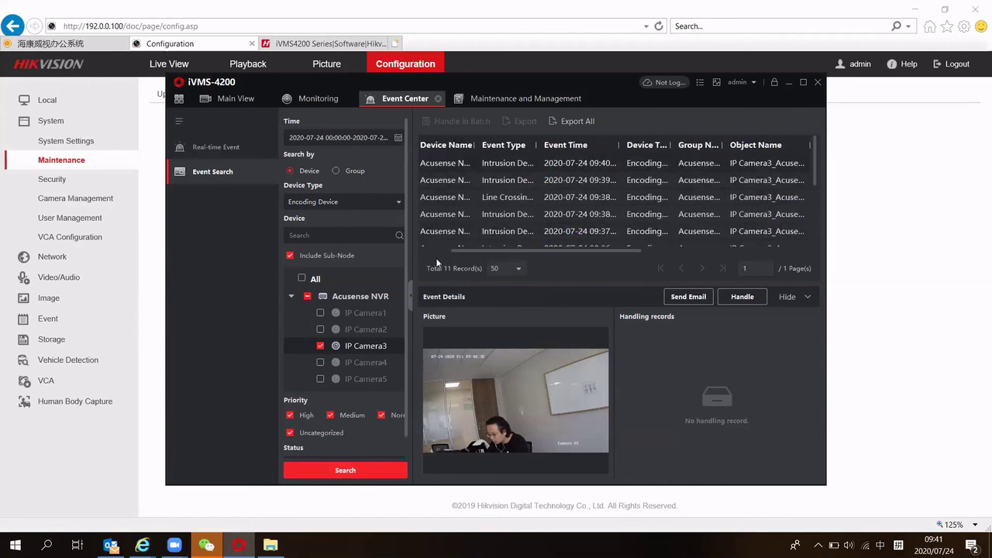
drag(454, 250, 421, 250)
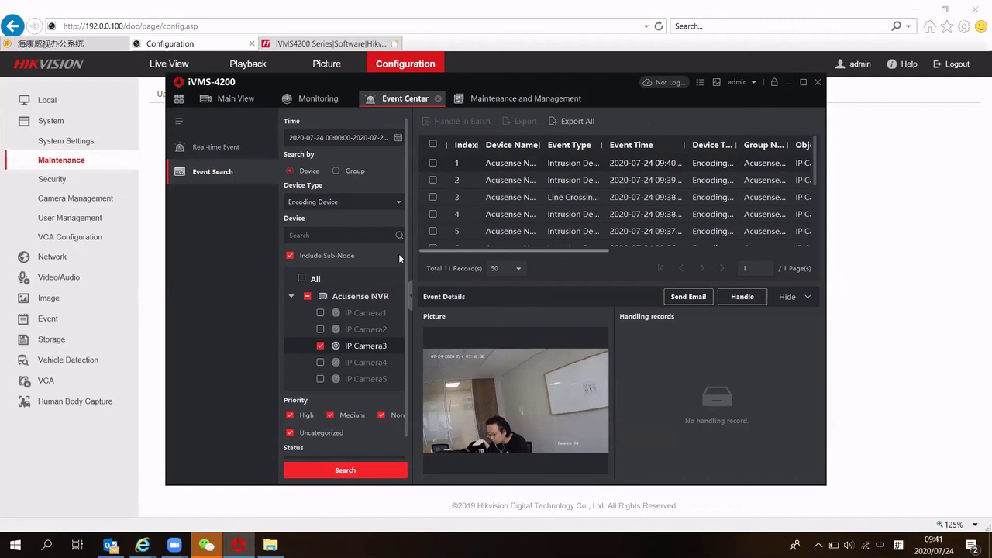
click(432, 144)
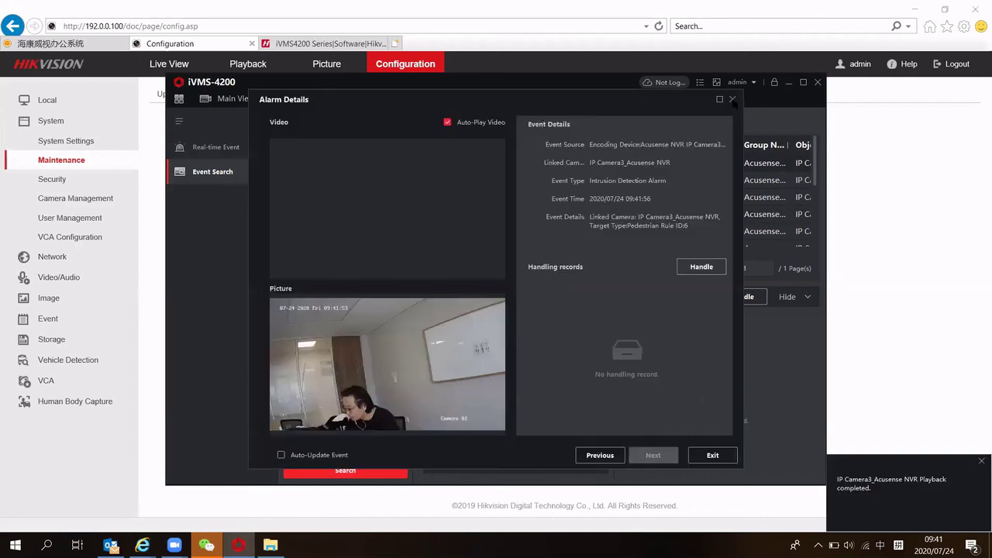
Close Alarm Details, start Export All, and browse for a saving path
click(732, 99)
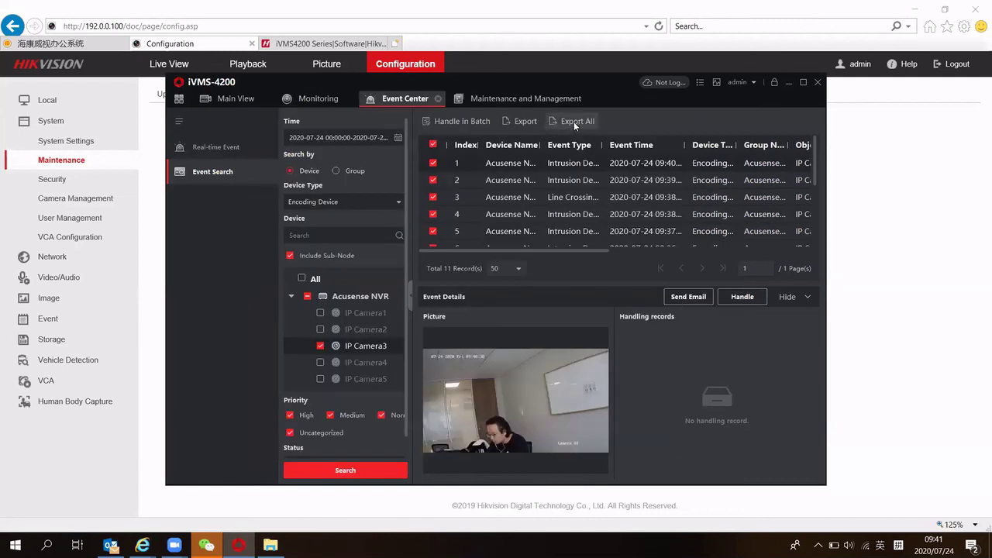
click(574, 121)
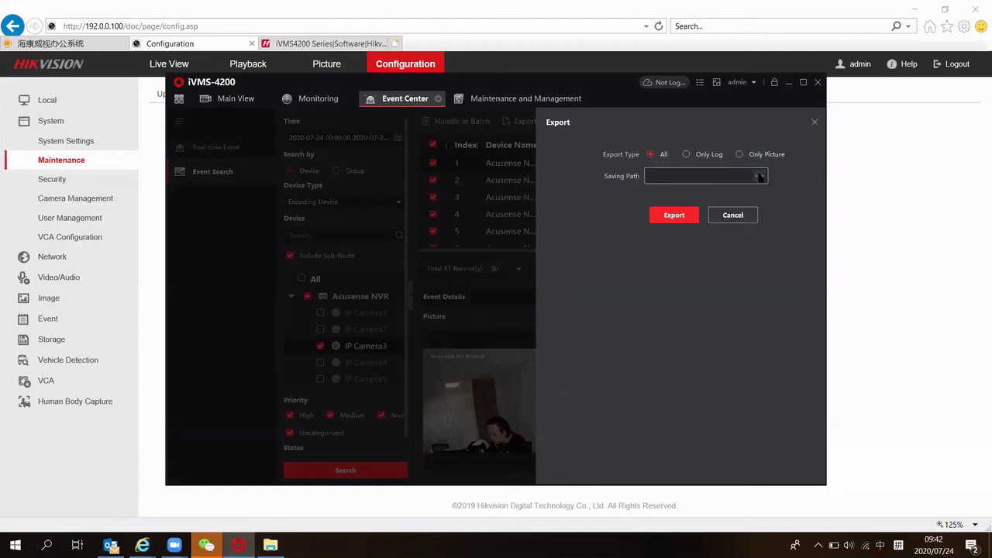
click(759, 177)
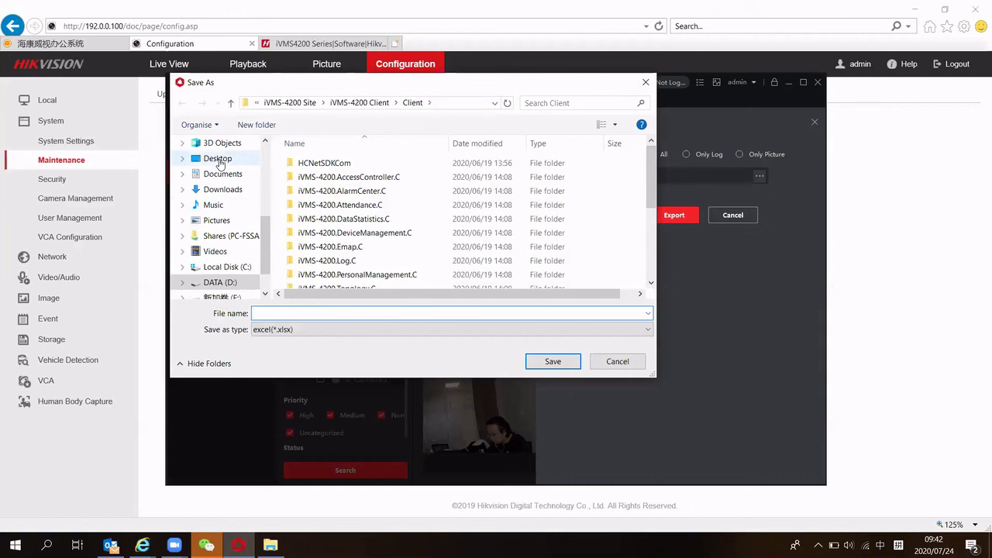
Look through the Desktop for a save location, cancel without choosing, and minimize iVMS-4200
click(219, 161)
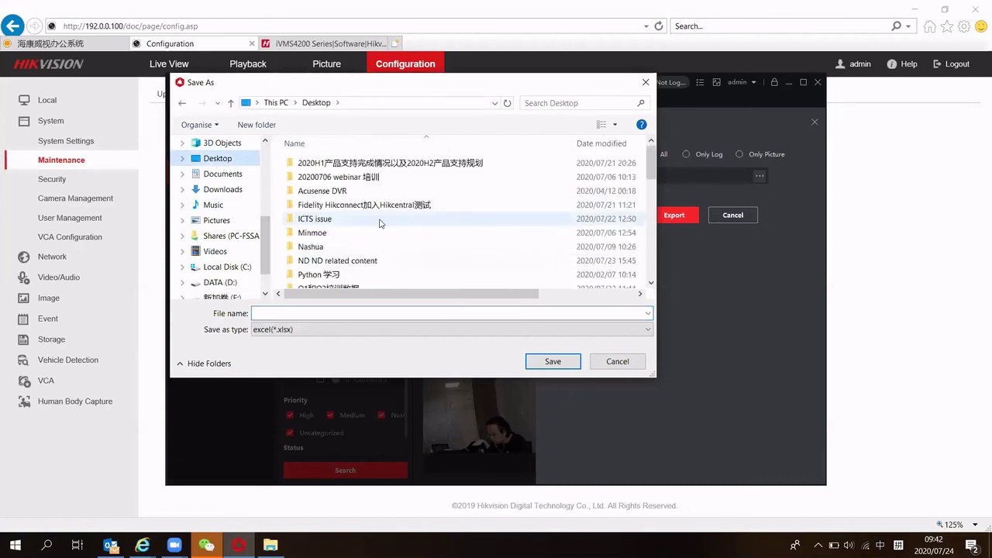
scroll(378, 236, down, 3)
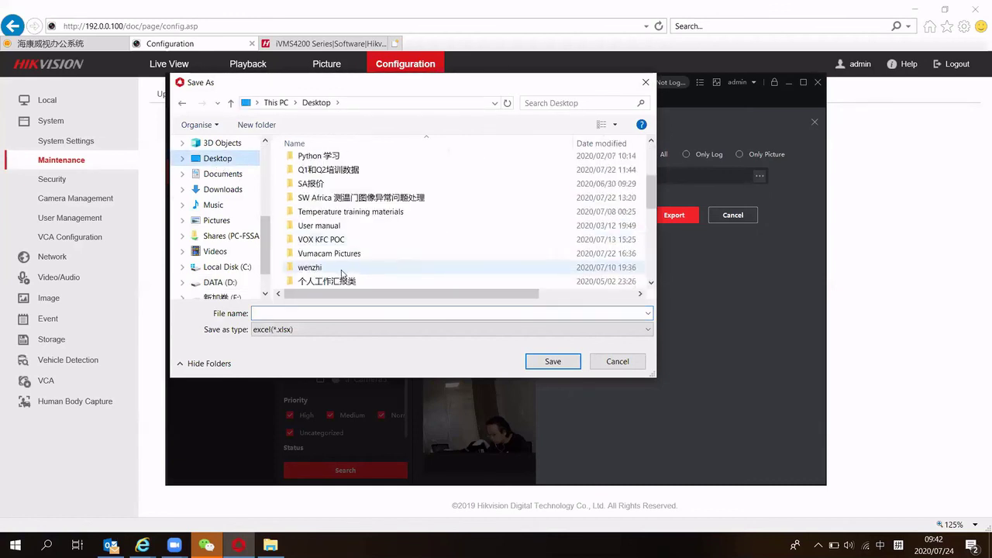
scroll(463, 255, down, 3)
scroll(461, 255, up, 6)
scroll(449, 267, down, 4)
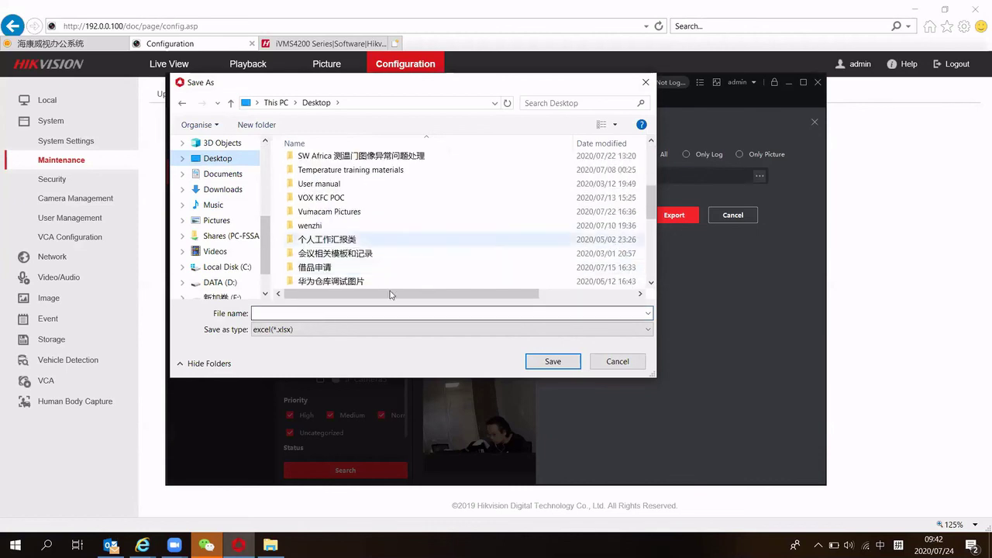
click(624, 365)
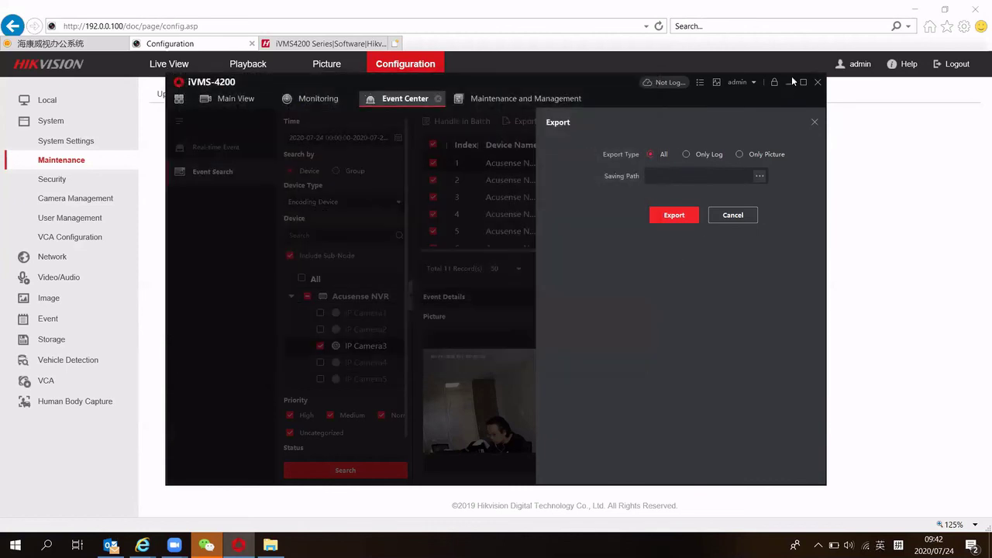
click(790, 81)
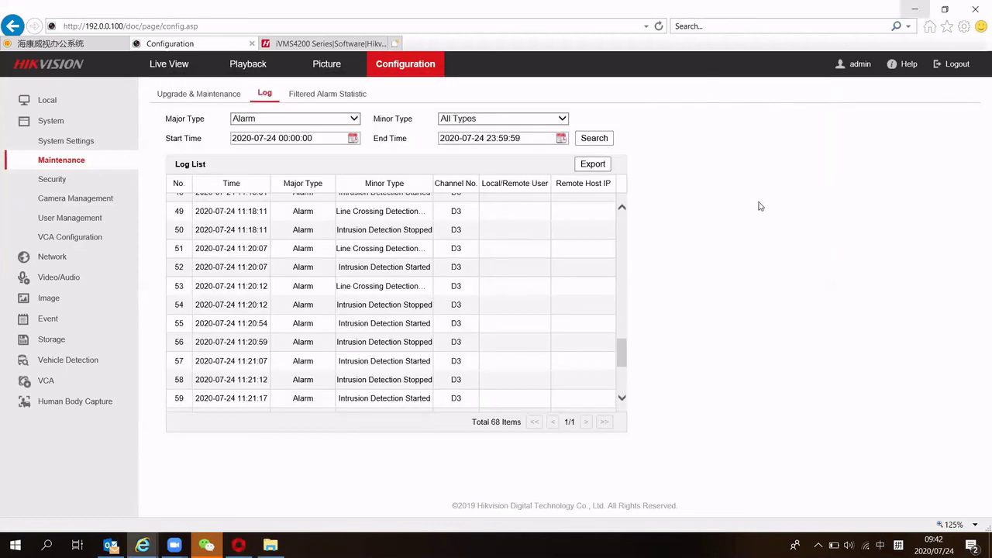
Create a new folder named 'test' on the Windows desktop
key(super+d)
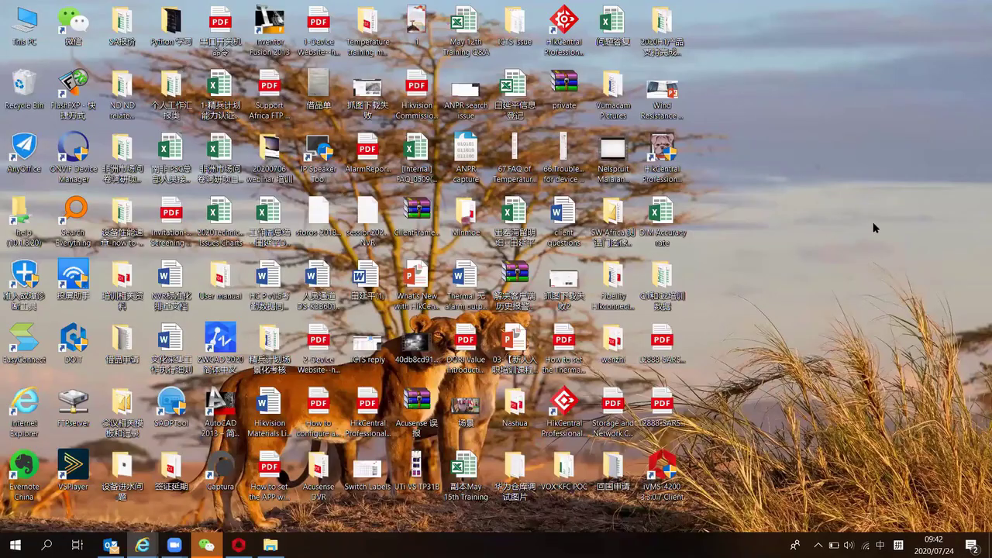
right_click(834, 221)
mouse_move(705, 231)
click(656, 228)
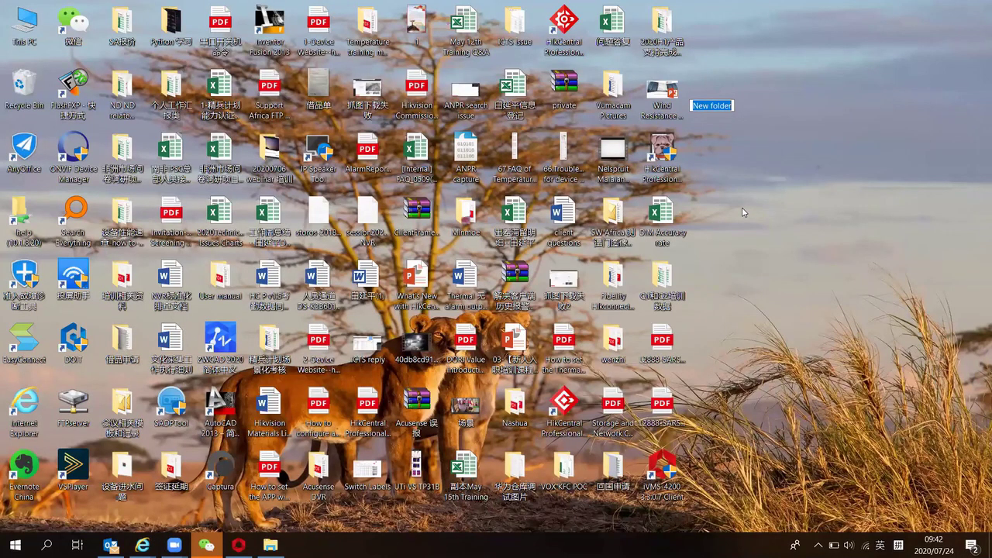
text(test)
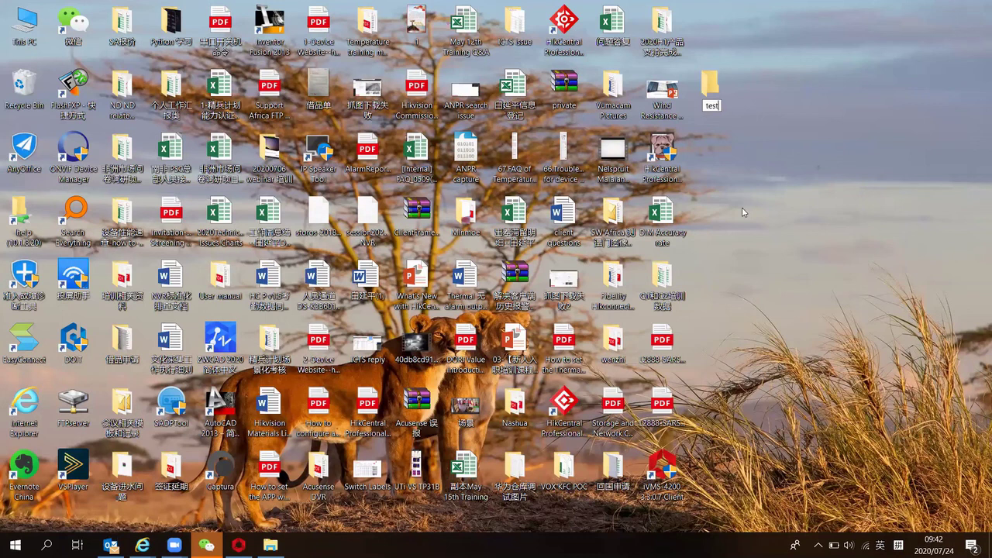
click(755, 211)
Back in iVMS-4200's export settings, browse into the desktop test folder
key(alt+Tab)
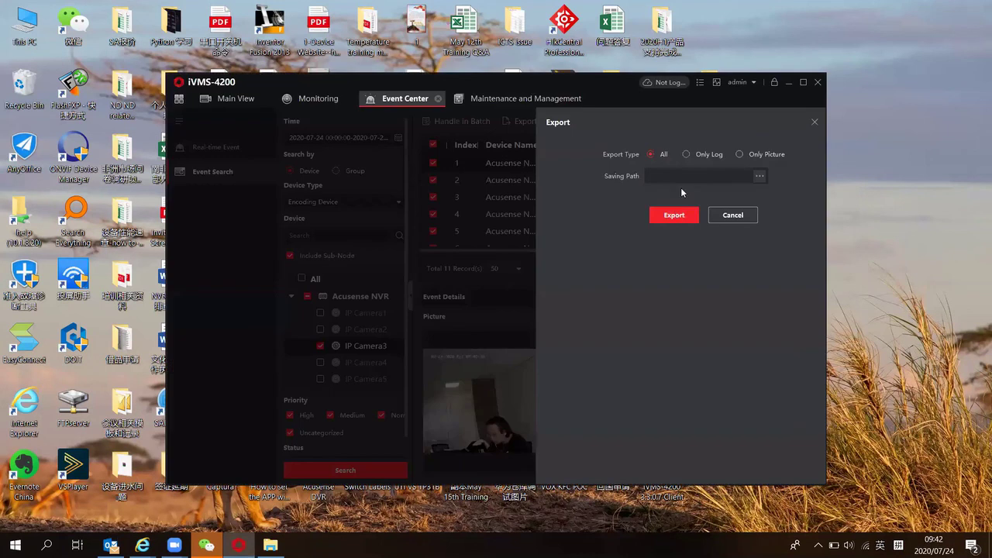
click(756, 178)
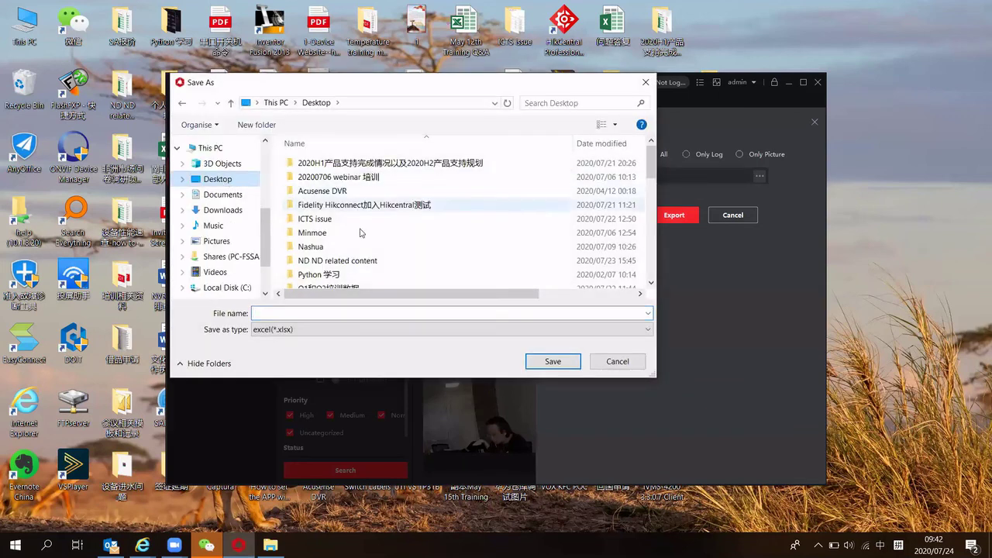
scroll(363, 233, down, 3)
click(337, 227)
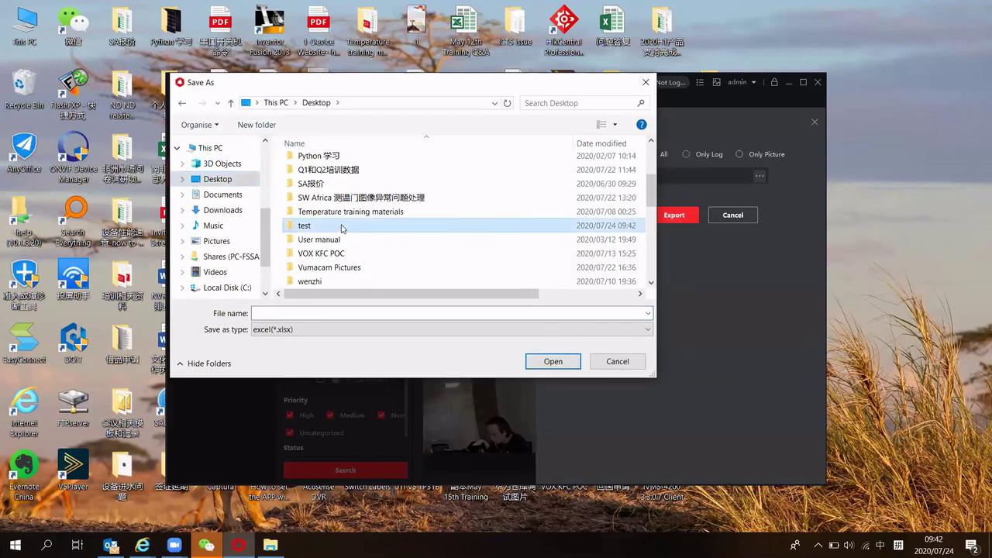
key(Return)
Save the export as 'test0724' there and export the event records
click(311, 313)
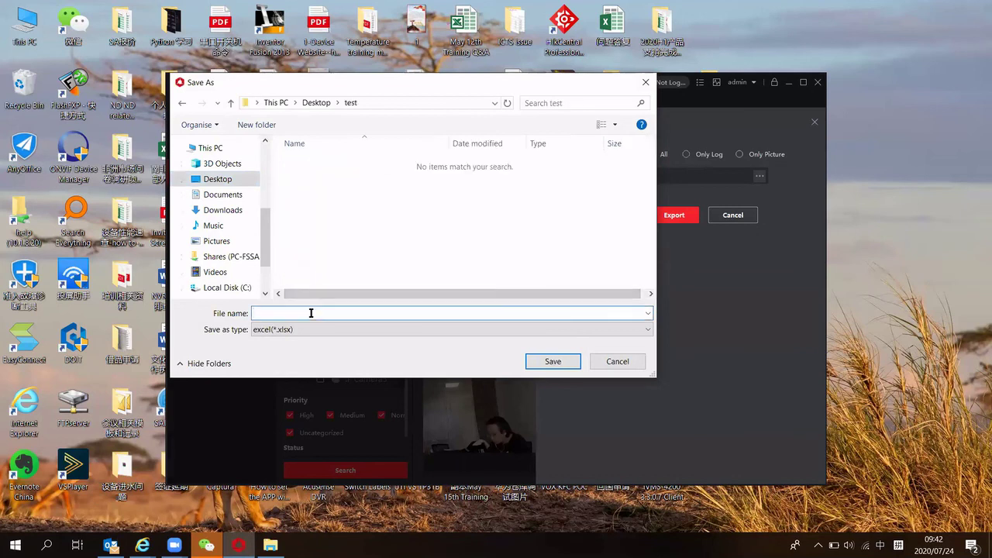
text(t)
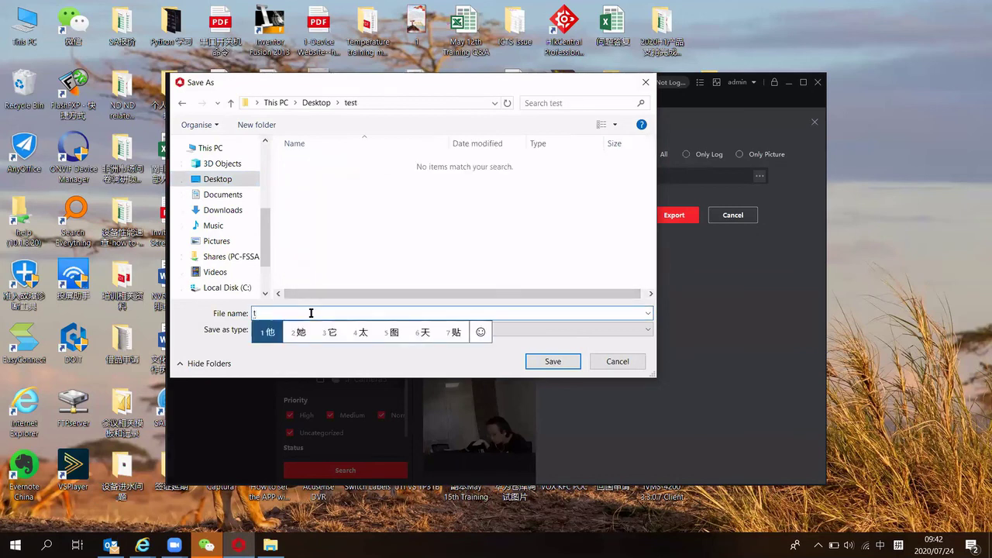
text('s)
key(BackSpace)
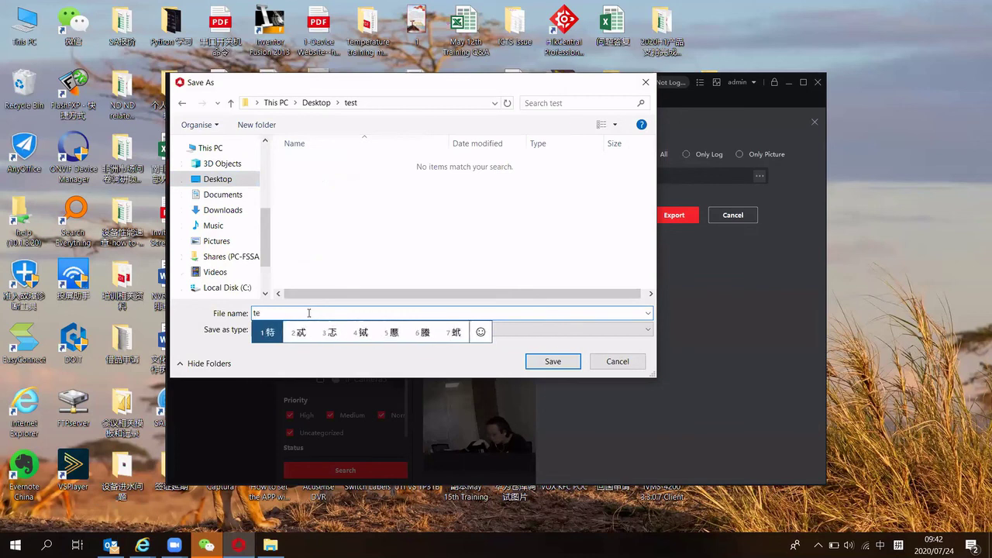
text(est)
key(Return)
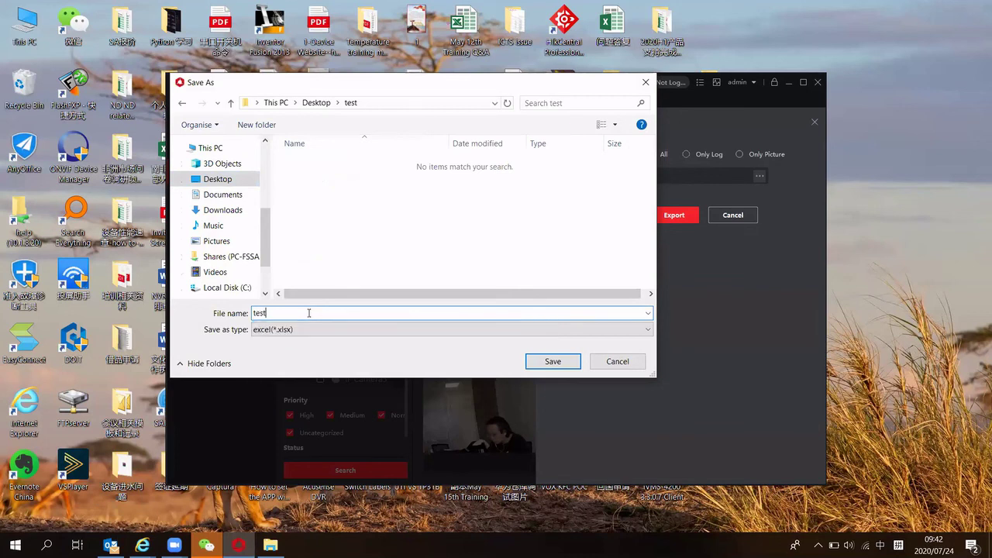
text(0724)
click(540, 369)
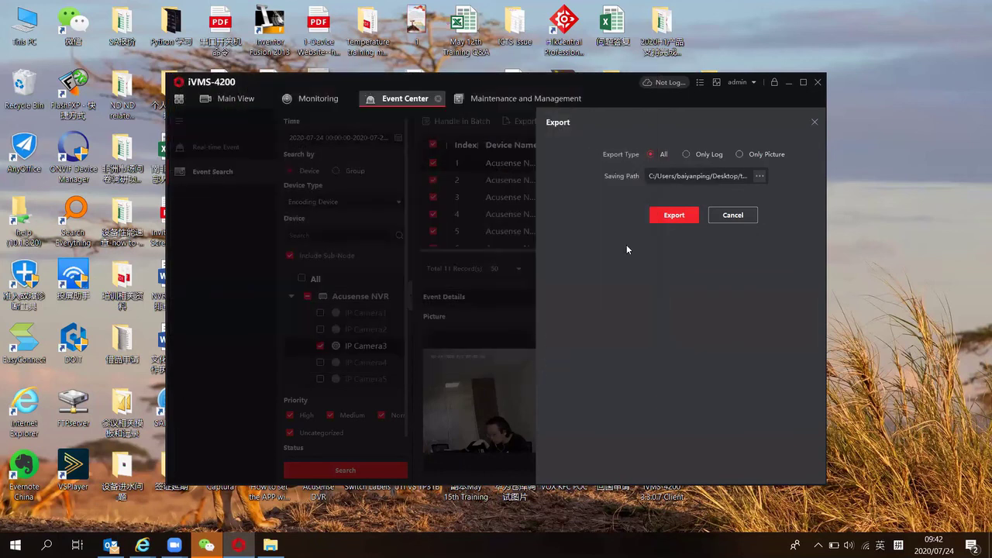
click(671, 221)
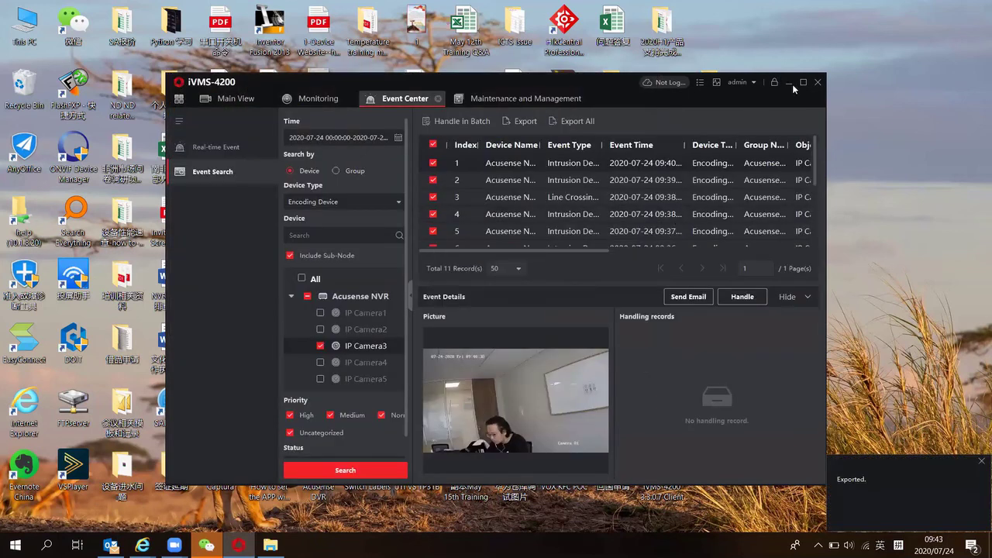
From the desktop, open the test folder, then test0724, and view the first snapshot
key(super+d)
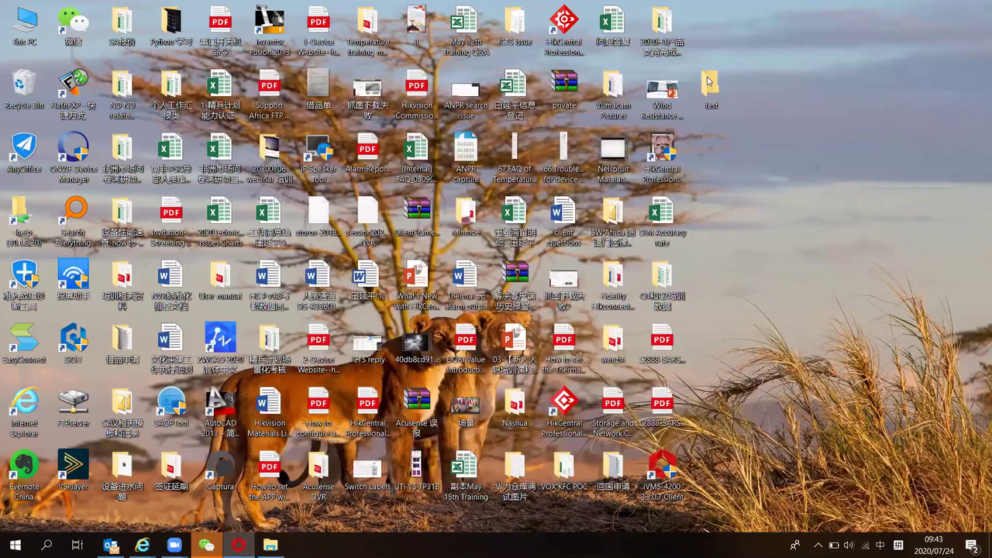
double_click(709, 84)
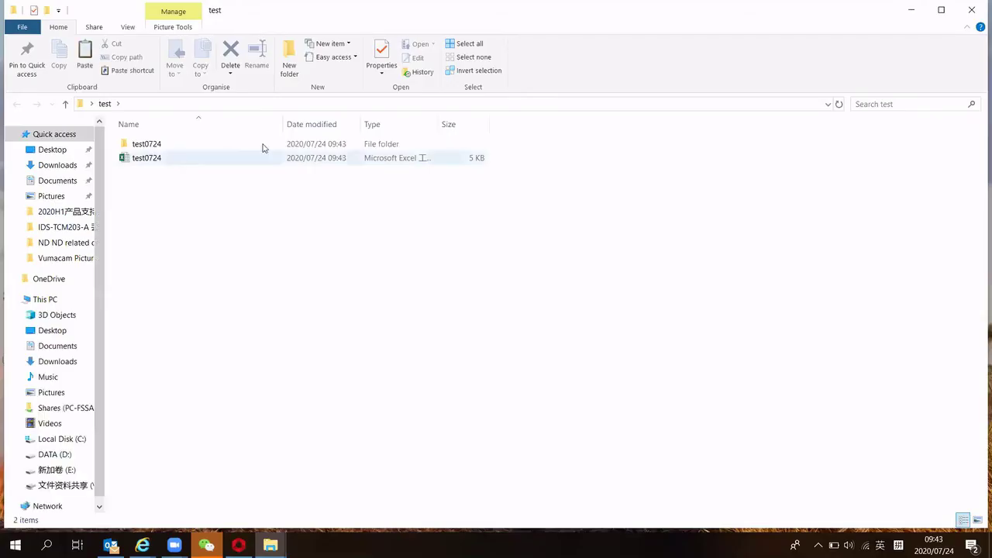
double_click(222, 146)
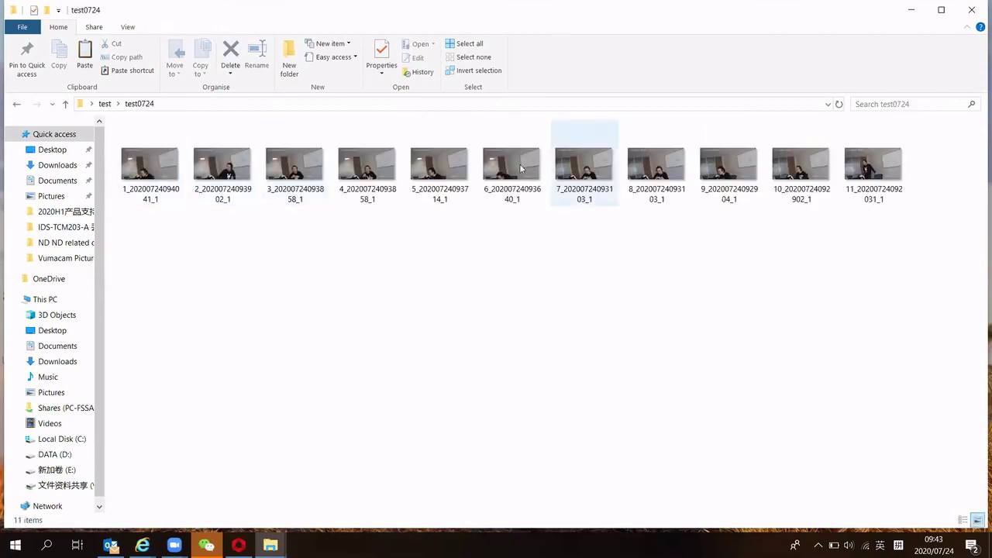
double_click(164, 169)
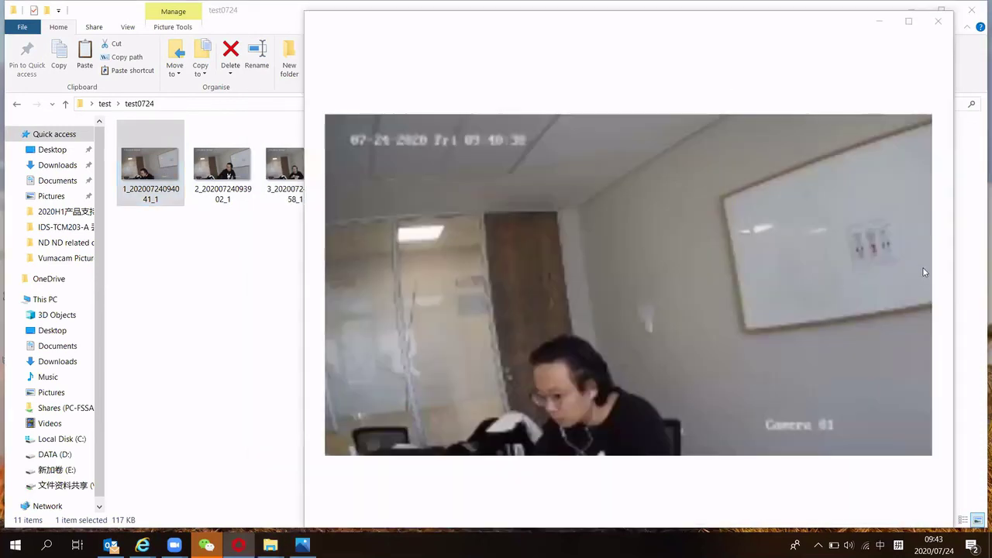
Page through three more snapshots, close the viewer, and select test0724.xlsx in the test folder
click(921, 284)
click(922, 284)
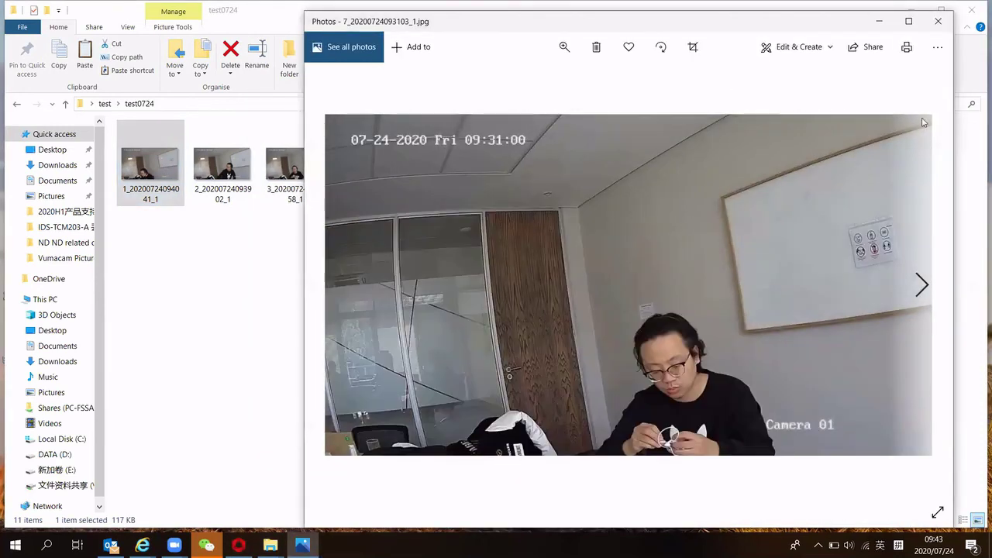
click(922, 284)
key(alt+F4)
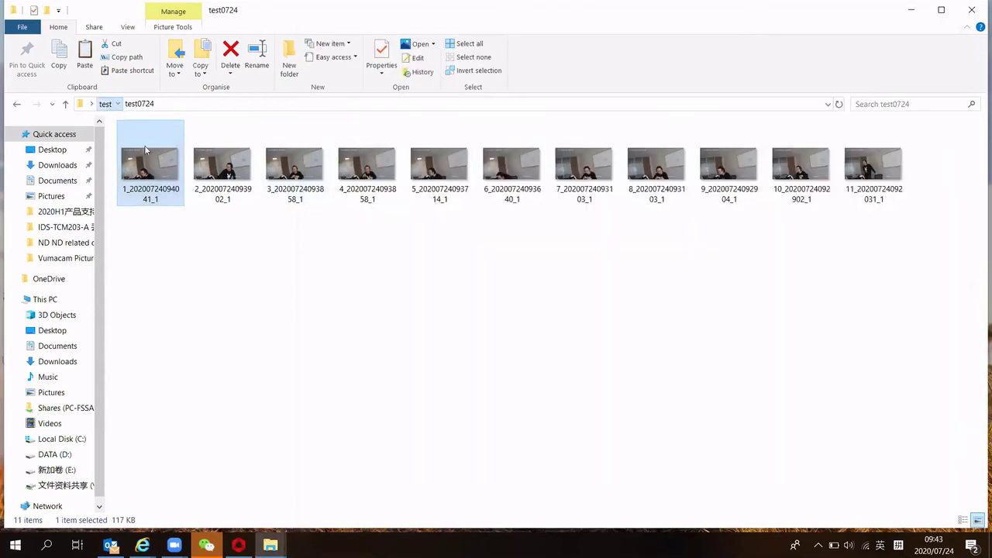
click(105, 103)
click(199, 159)
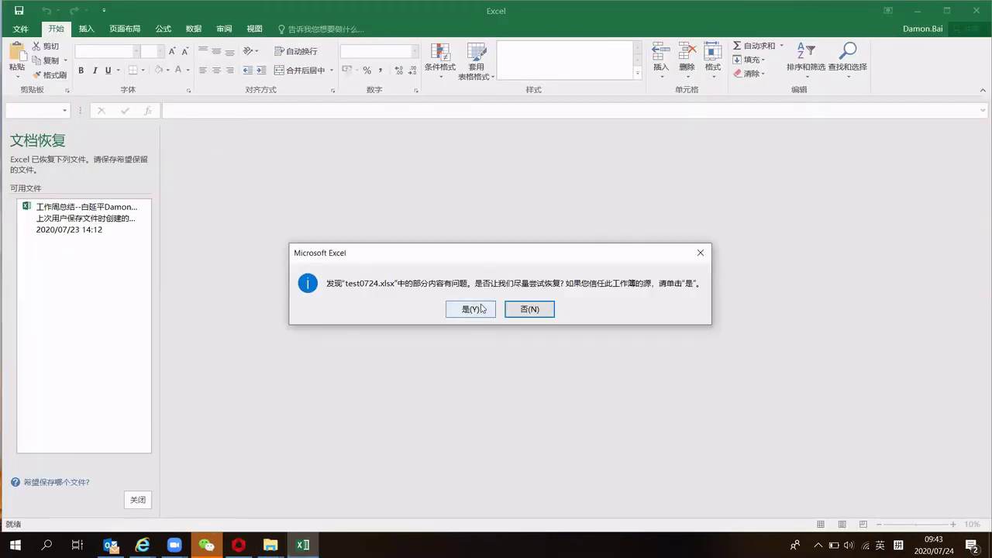
Recover the workbook and check the Event Type entries, Intrusion Detection and Line Crossing Detection alarms
click(481, 309)
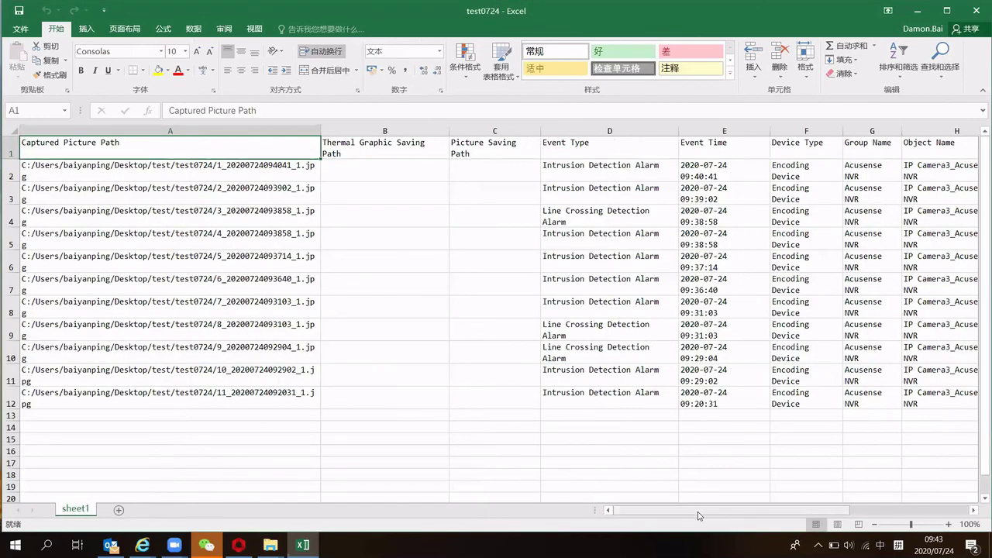
drag(671, 513, 666, 514)
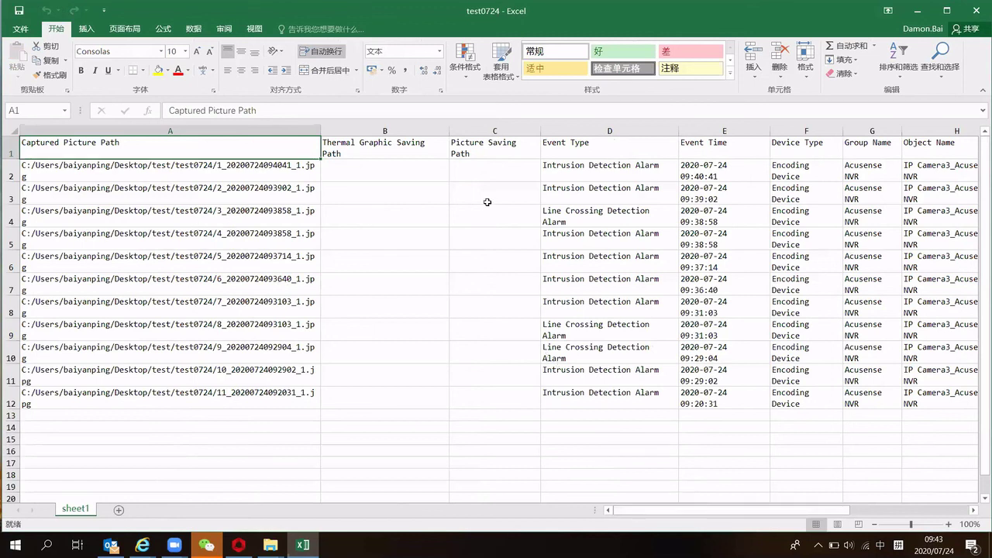
click(589, 132)
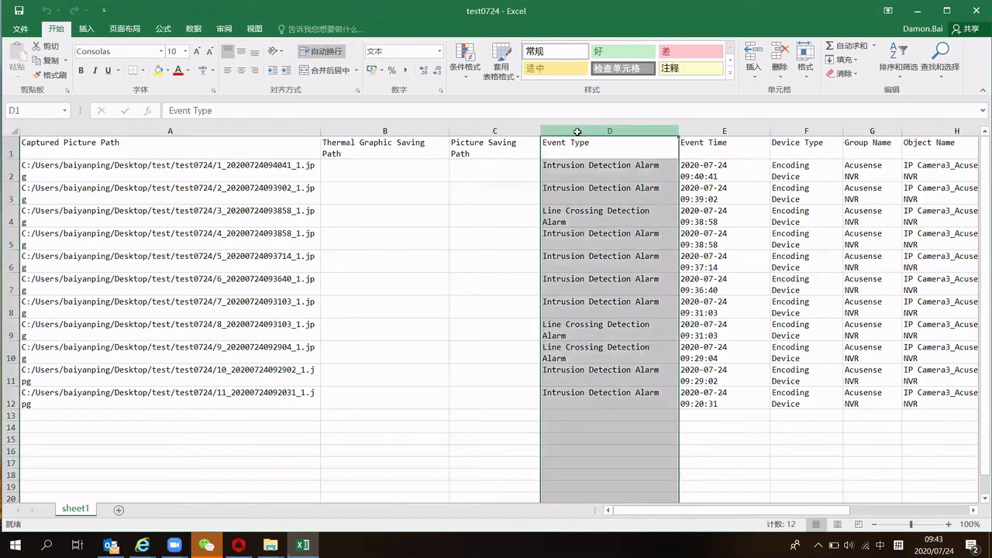
click(586, 146)
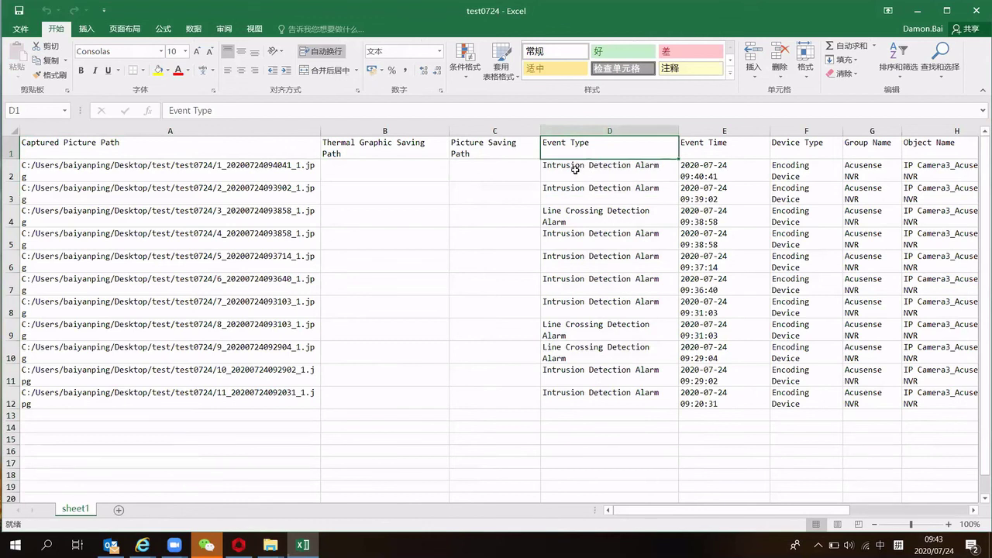
click(575, 169)
click(593, 214)
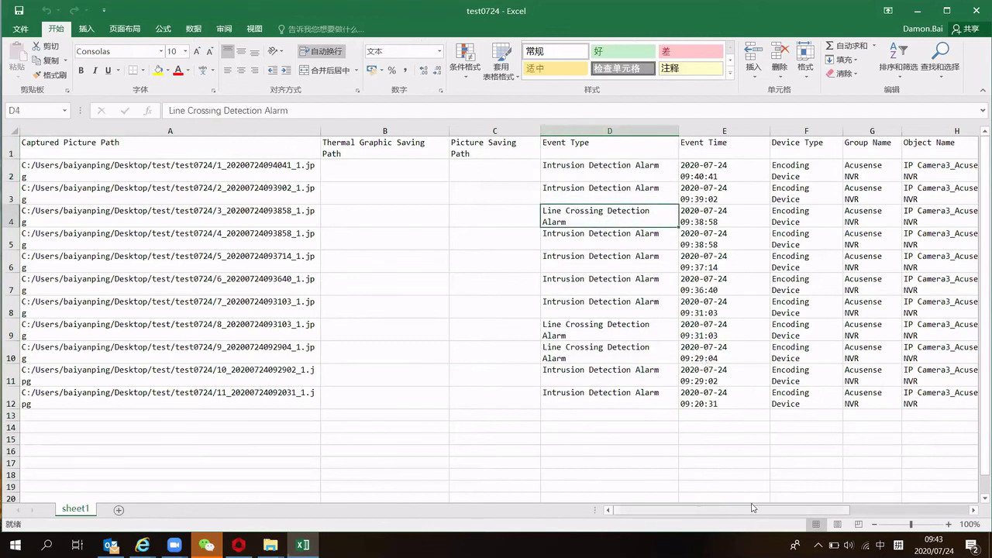
Review the Event Time, Device Type and Group Name headings through column L, then minimize Excel
drag(728, 510, 776, 510)
click(352, 146)
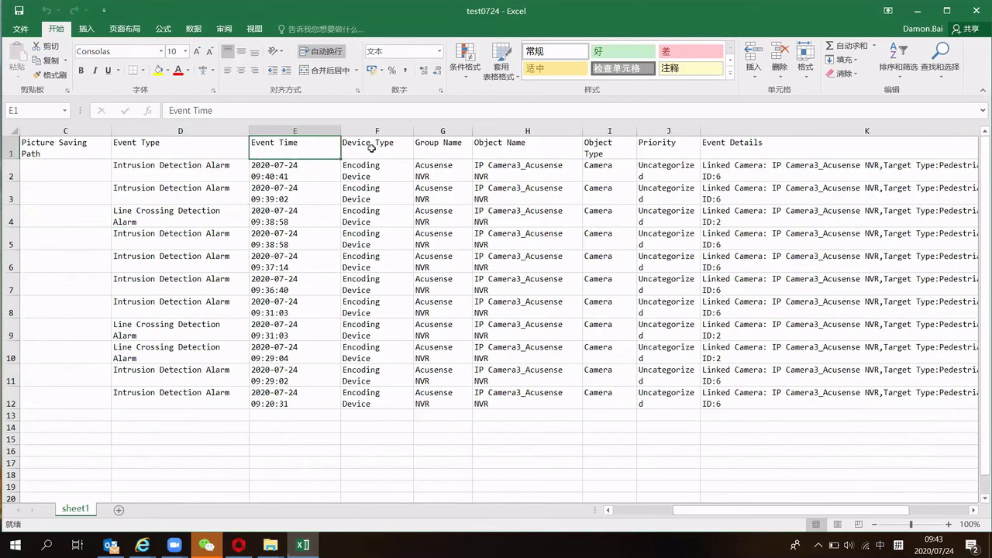
click(409, 147)
click(458, 147)
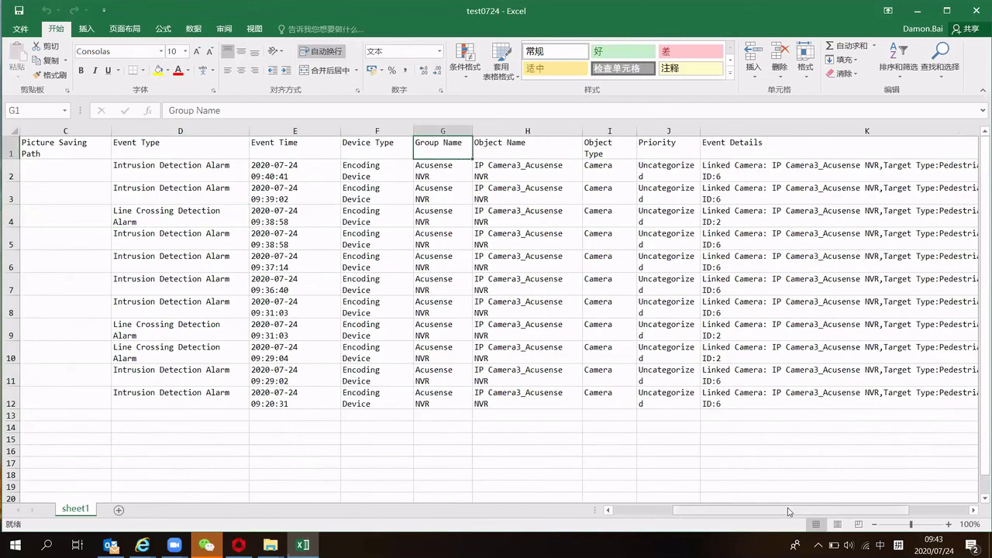
drag(825, 508, 885, 509)
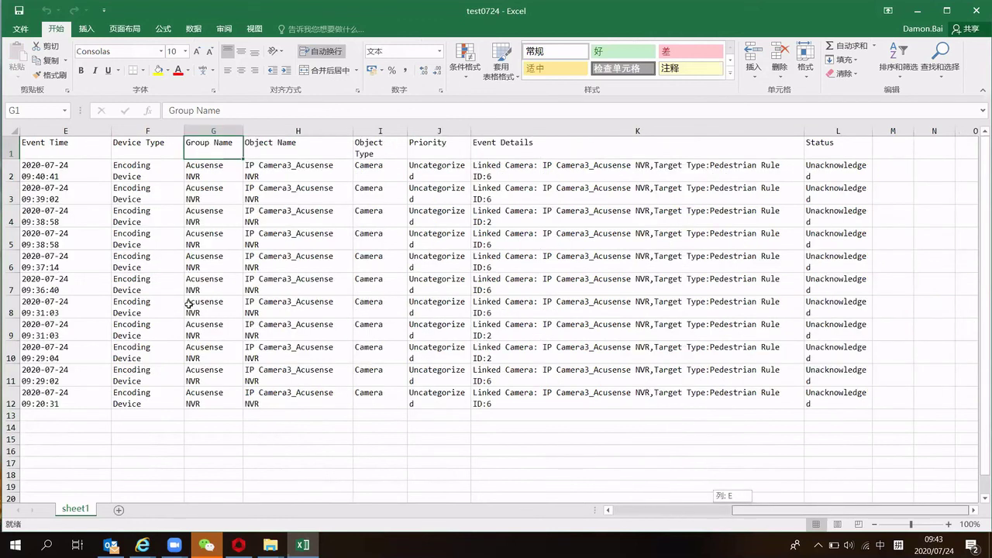
drag(188, 303, 872, 503)
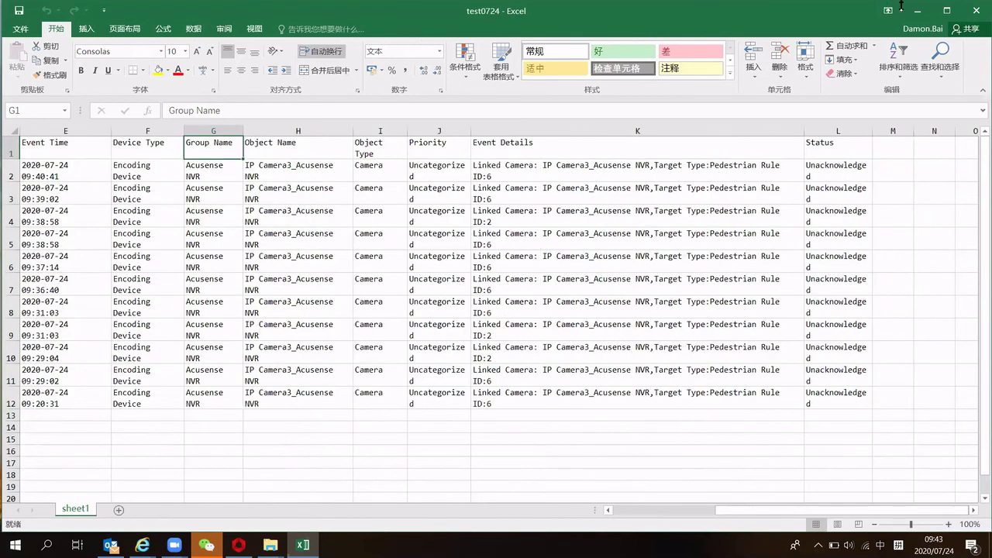
click(916, 11)
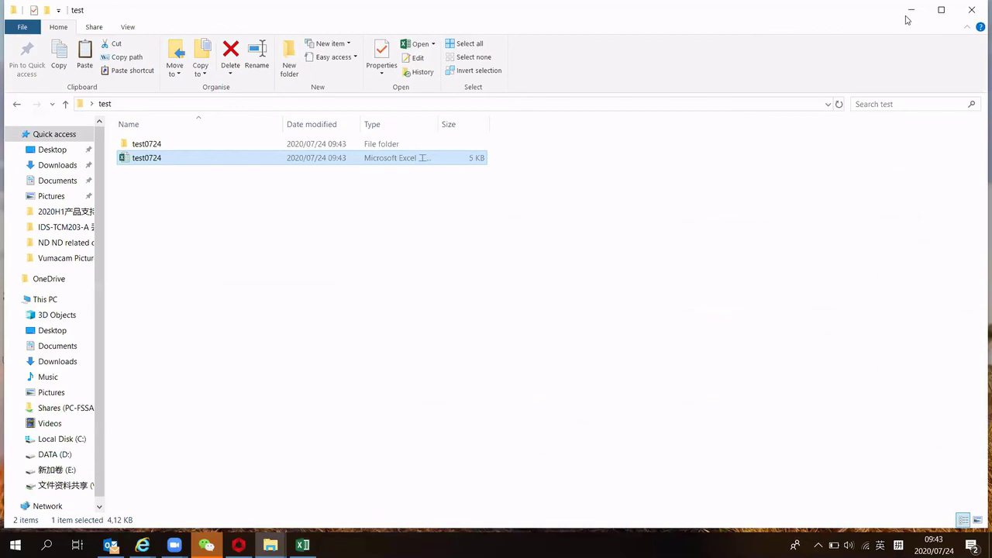
Switch from the desktop back to the NVR alarm log page in the browser
key(super+d)
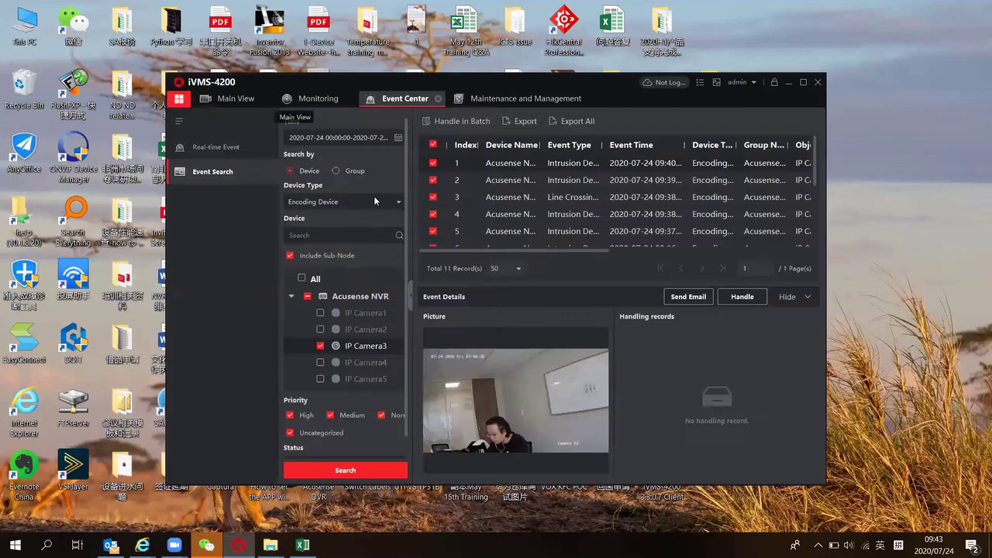
click(179, 99)
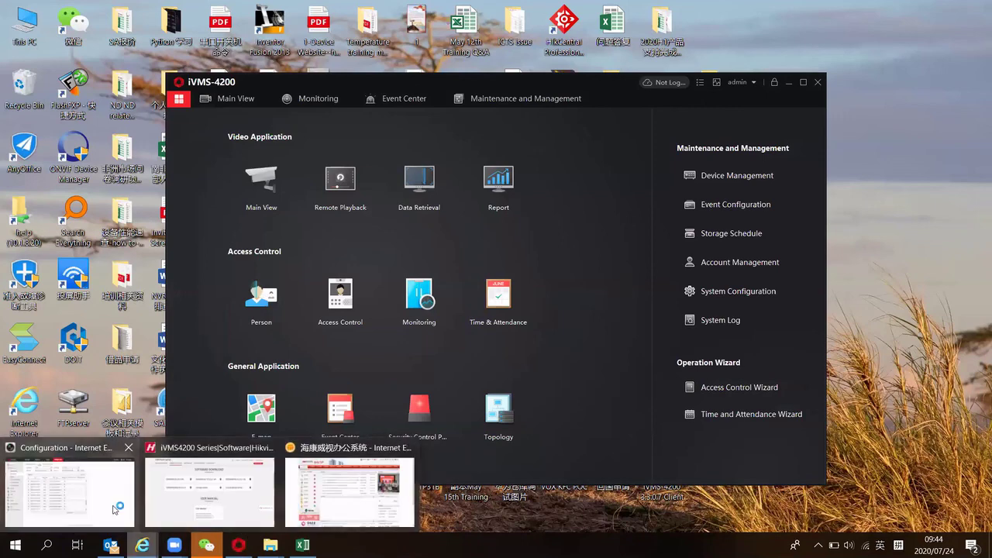
key(alt+Tab)
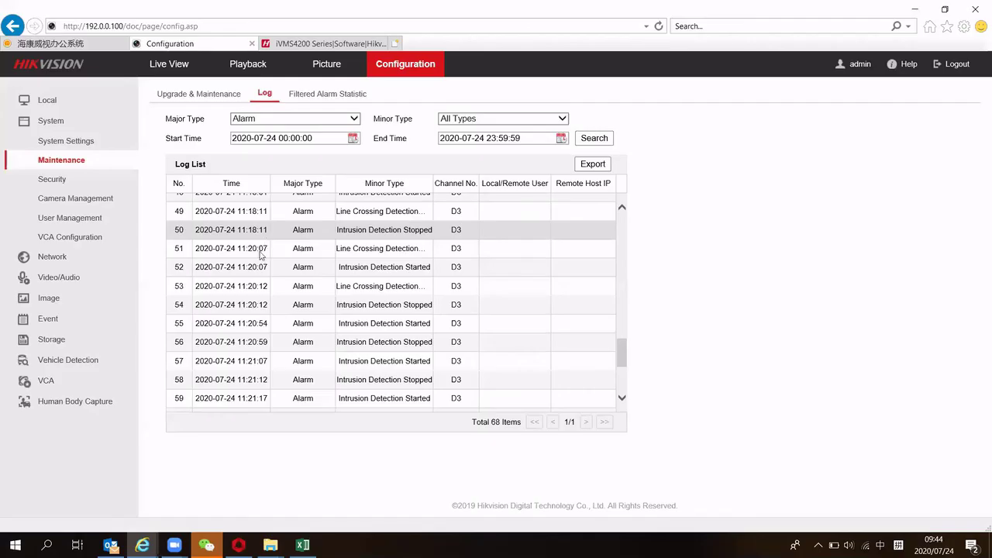
scroll(261, 256, up, 10)
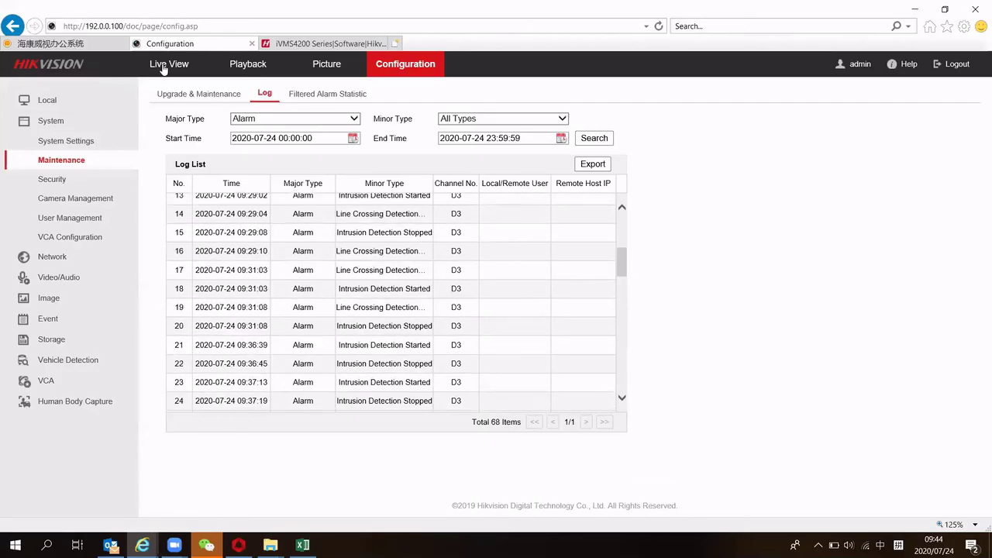
Start Camera 01's live video from the Camera Management Live View page
click(78, 202)
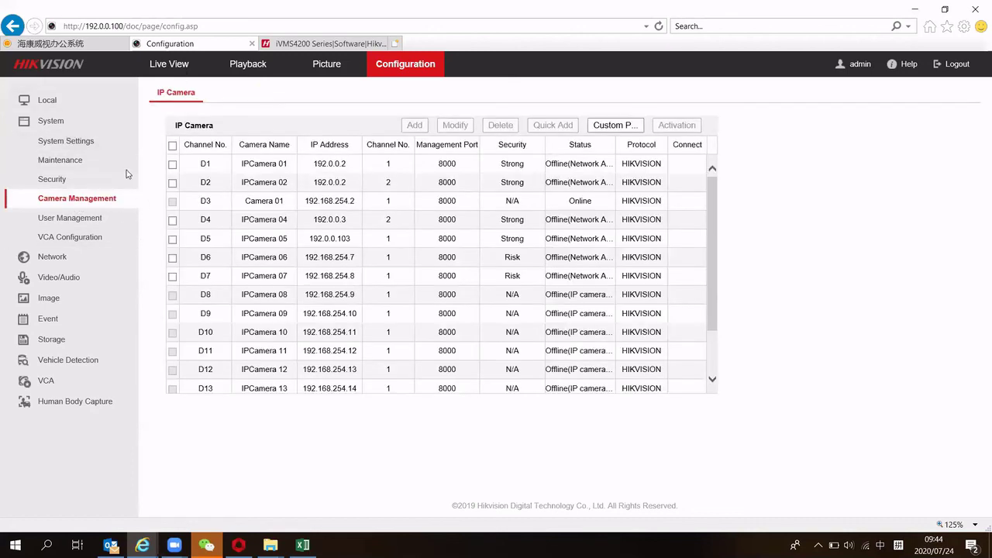
click(179, 69)
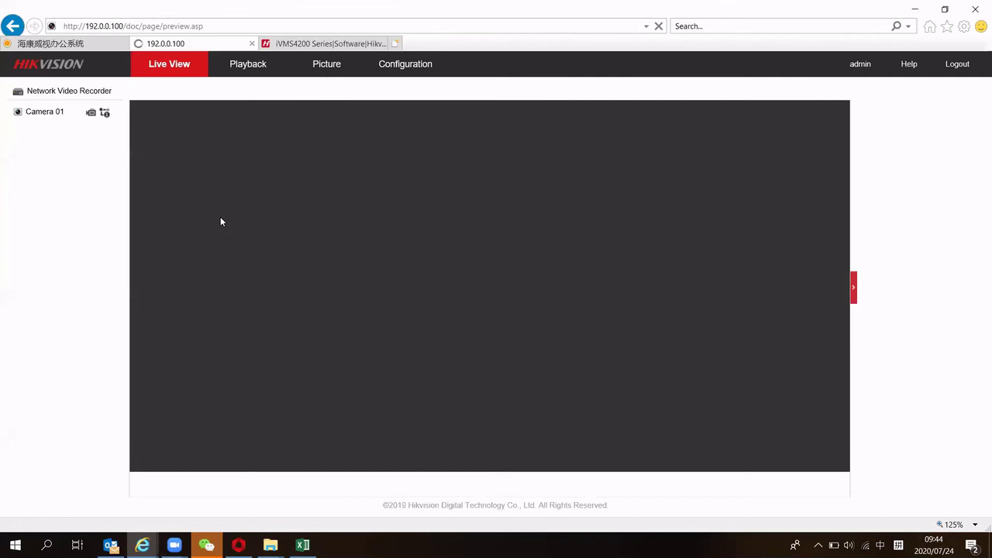
double_click(45, 113)
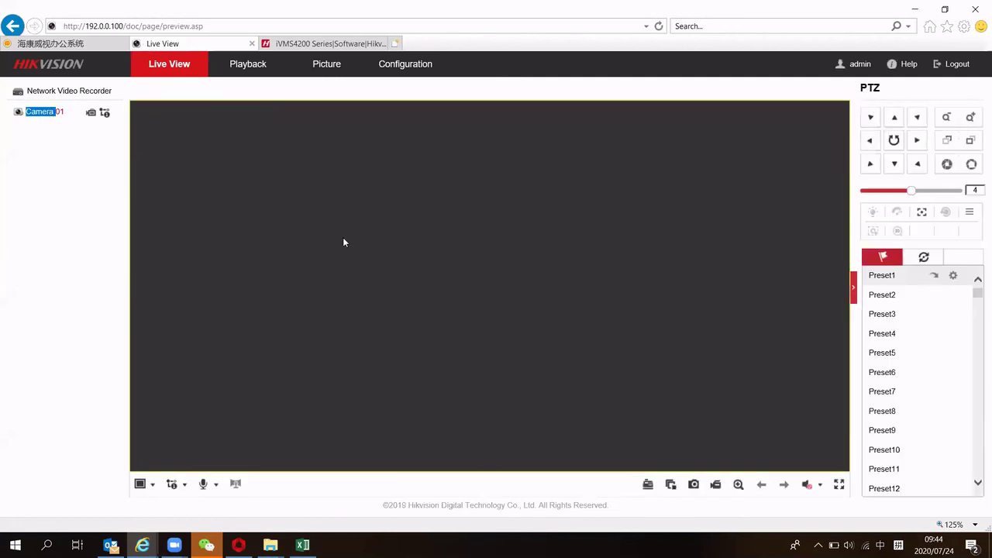